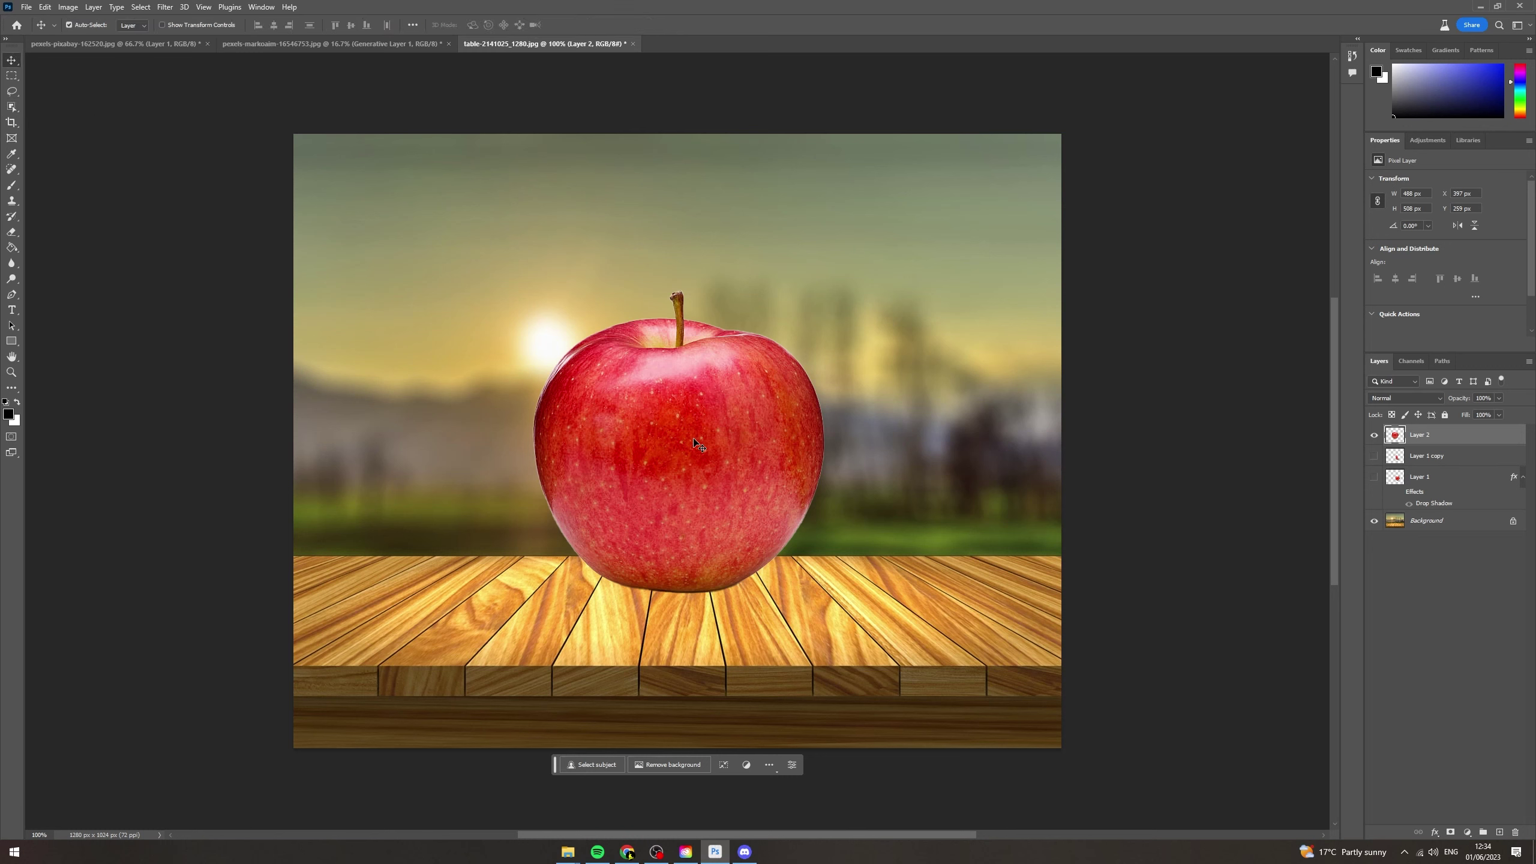
# Move the apple onto the tabletop, scale it down, and open Layer 2's Layer Style.
pyautogui.moveTo(701, 373); pyautogui.dragTo(773, 353)
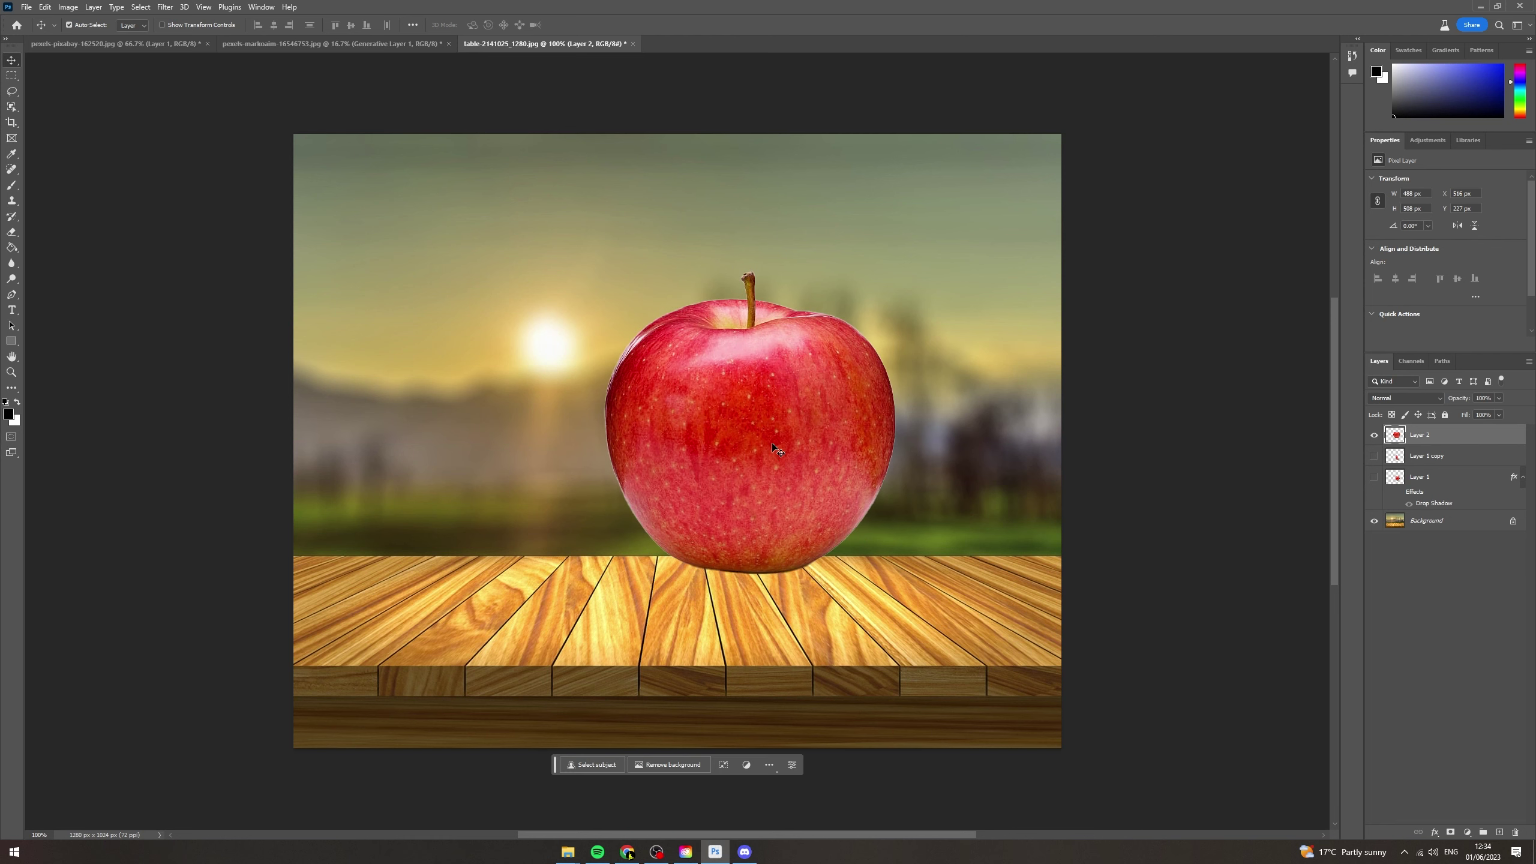
pyautogui.hotkey('ctrl', 't')
pyautogui.moveTo(895, 424); pyautogui.dragTo(846, 523)
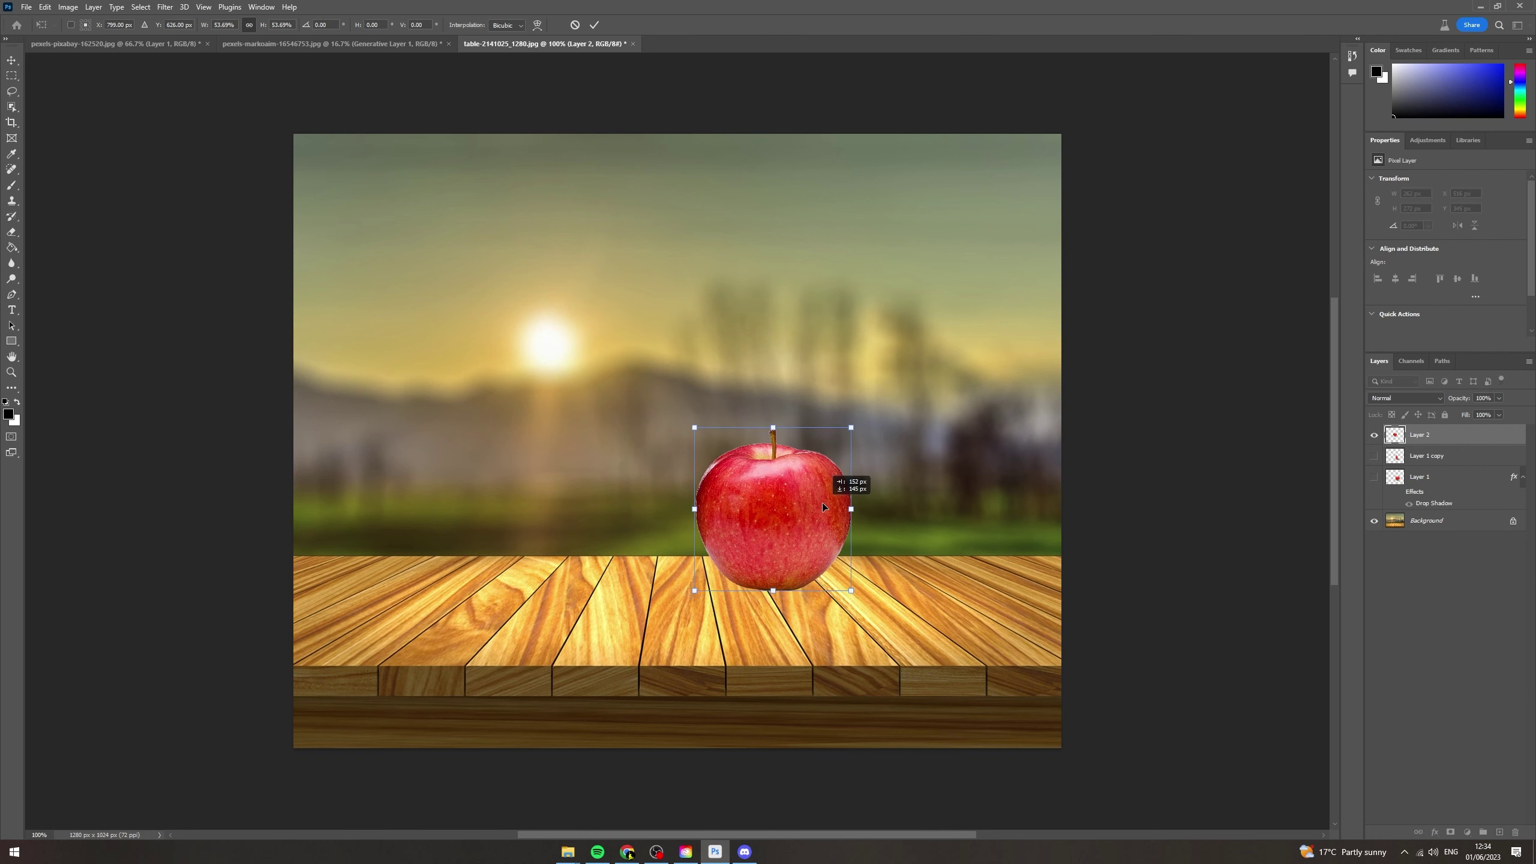
pyautogui.click(595, 24)
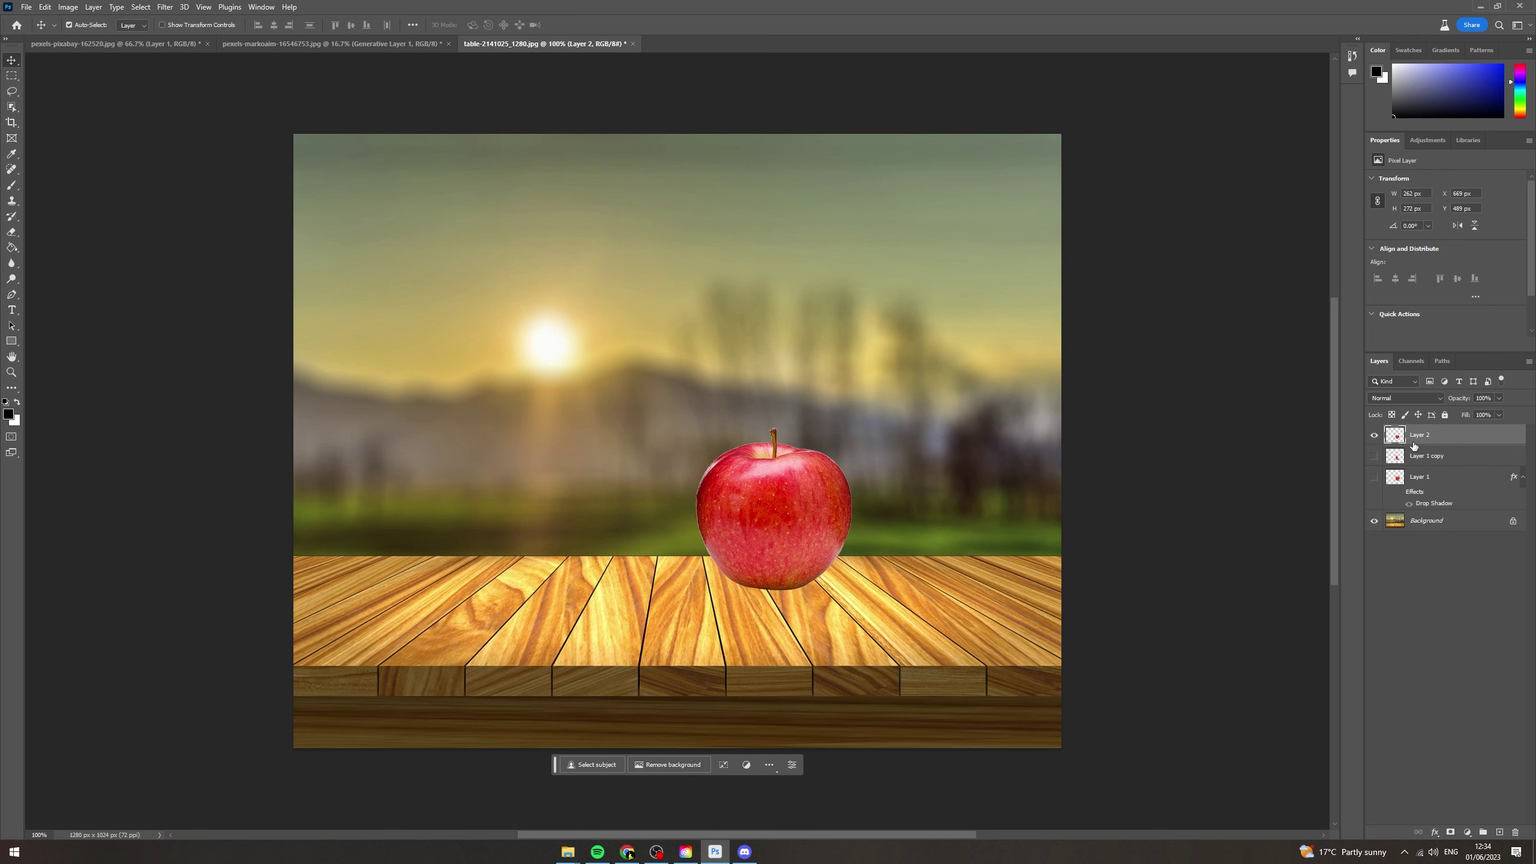
pyautogui.doubleClick(1481, 439)
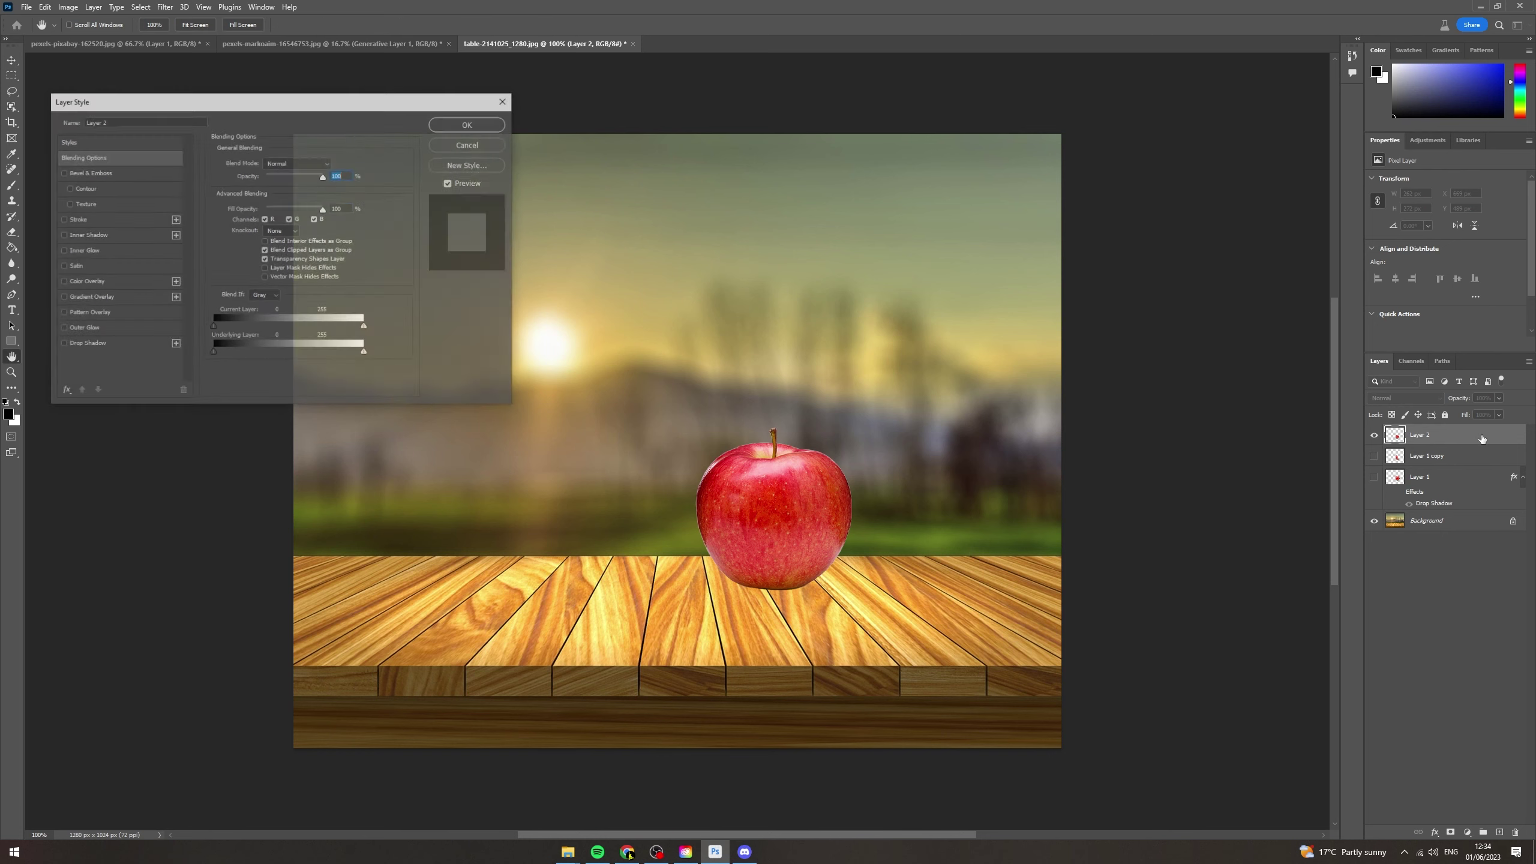
pyautogui.moveTo(415, 97); pyautogui.dragTo(476, 81)
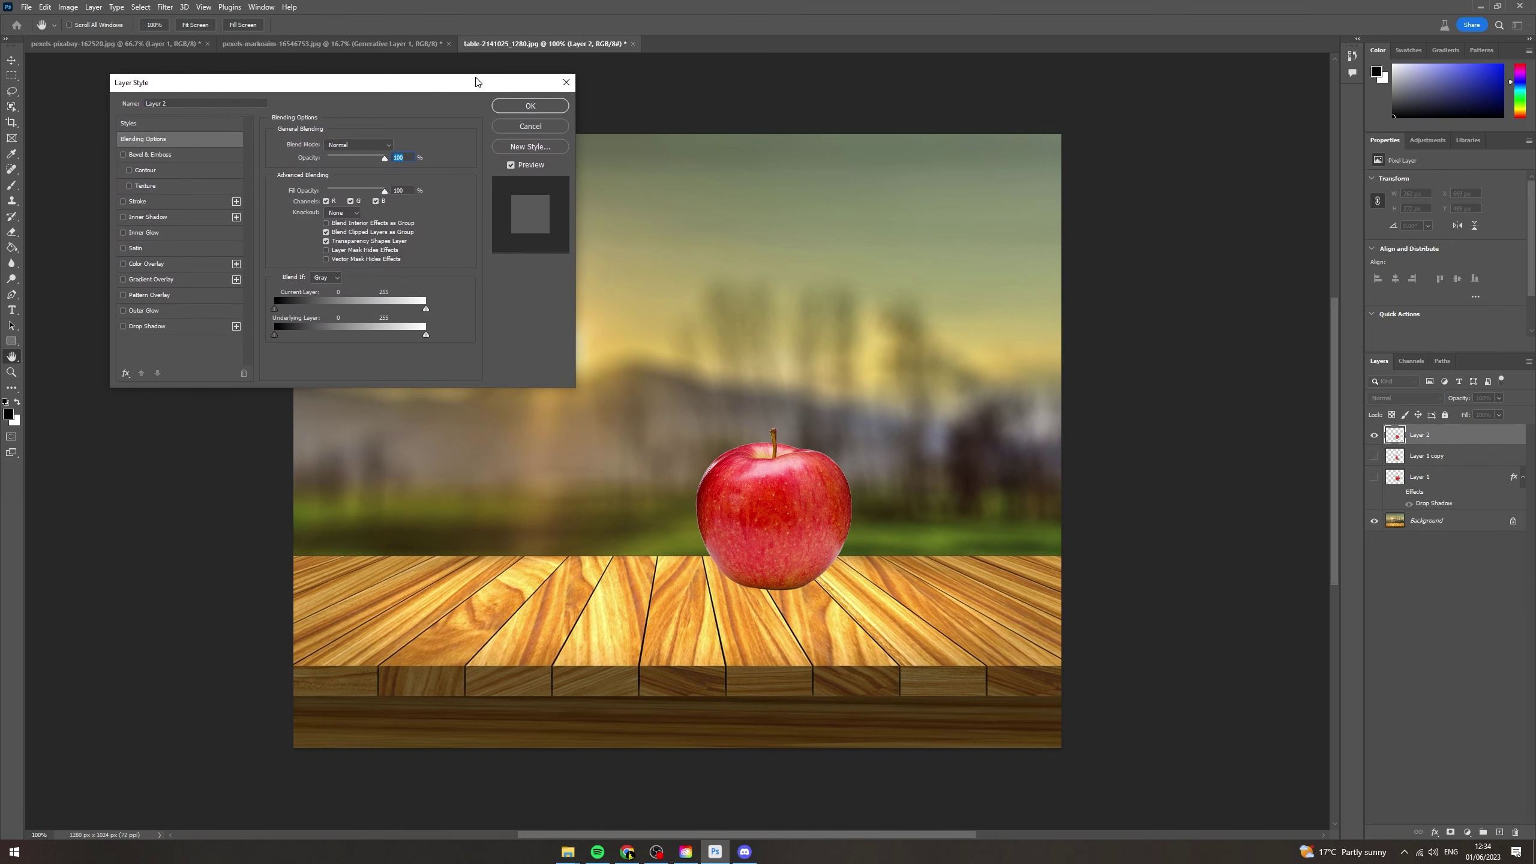
# Enable a Drop Shadow on the apple and set its opacity to 77%.
pyautogui.click(131, 327)
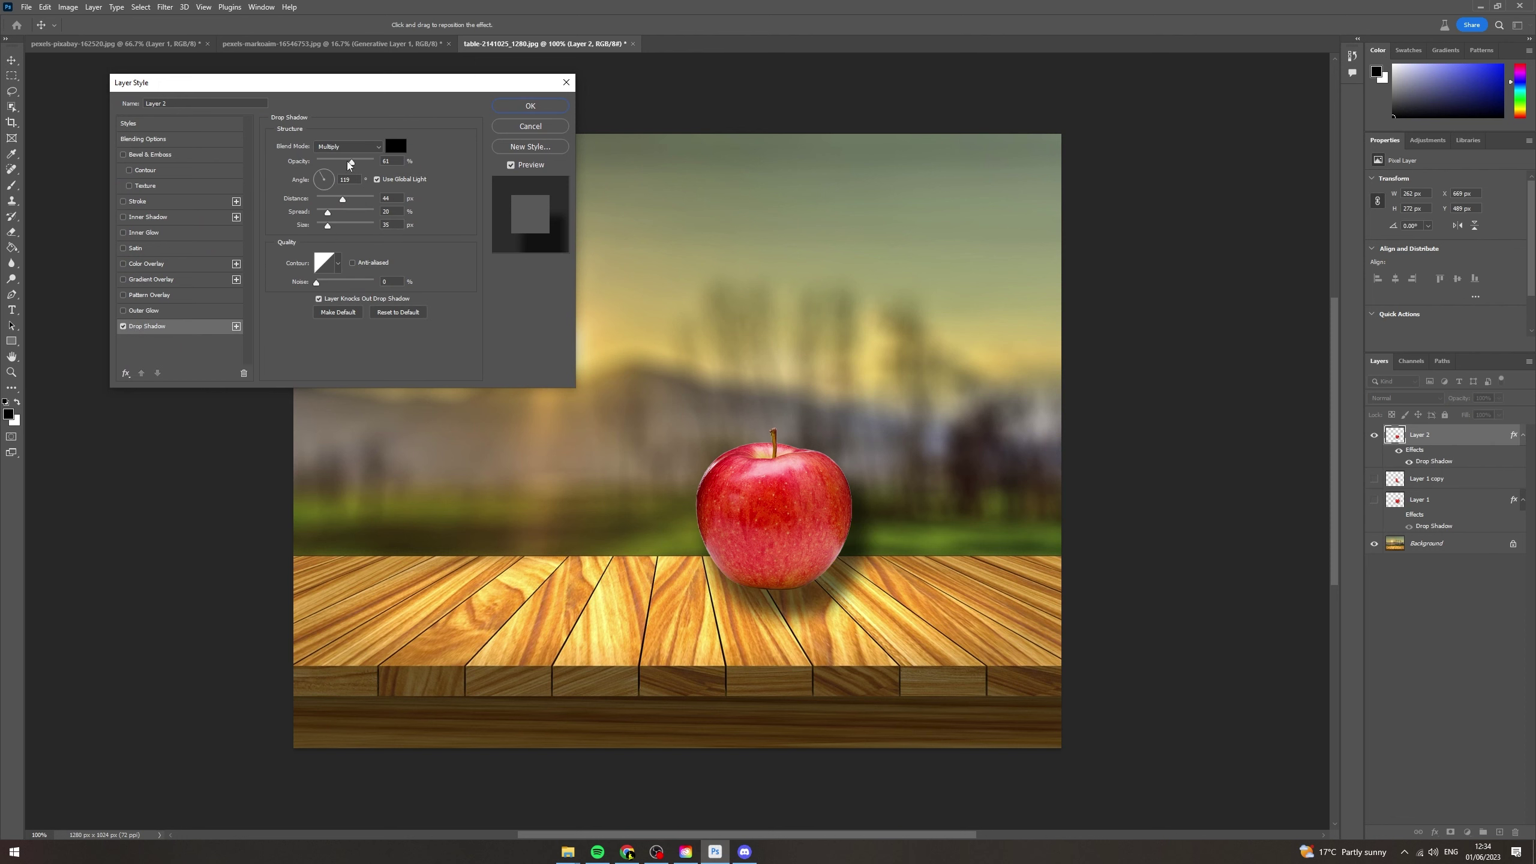
pyautogui.moveTo(332, 162)
pyautogui.mouseDown()
pyautogui.moveTo(307, 167)
pyautogui.moveTo(412, 160)
pyautogui.moveTo(288, 166)
pyautogui.moveTo(339, 164)
pyautogui.mouseUp()
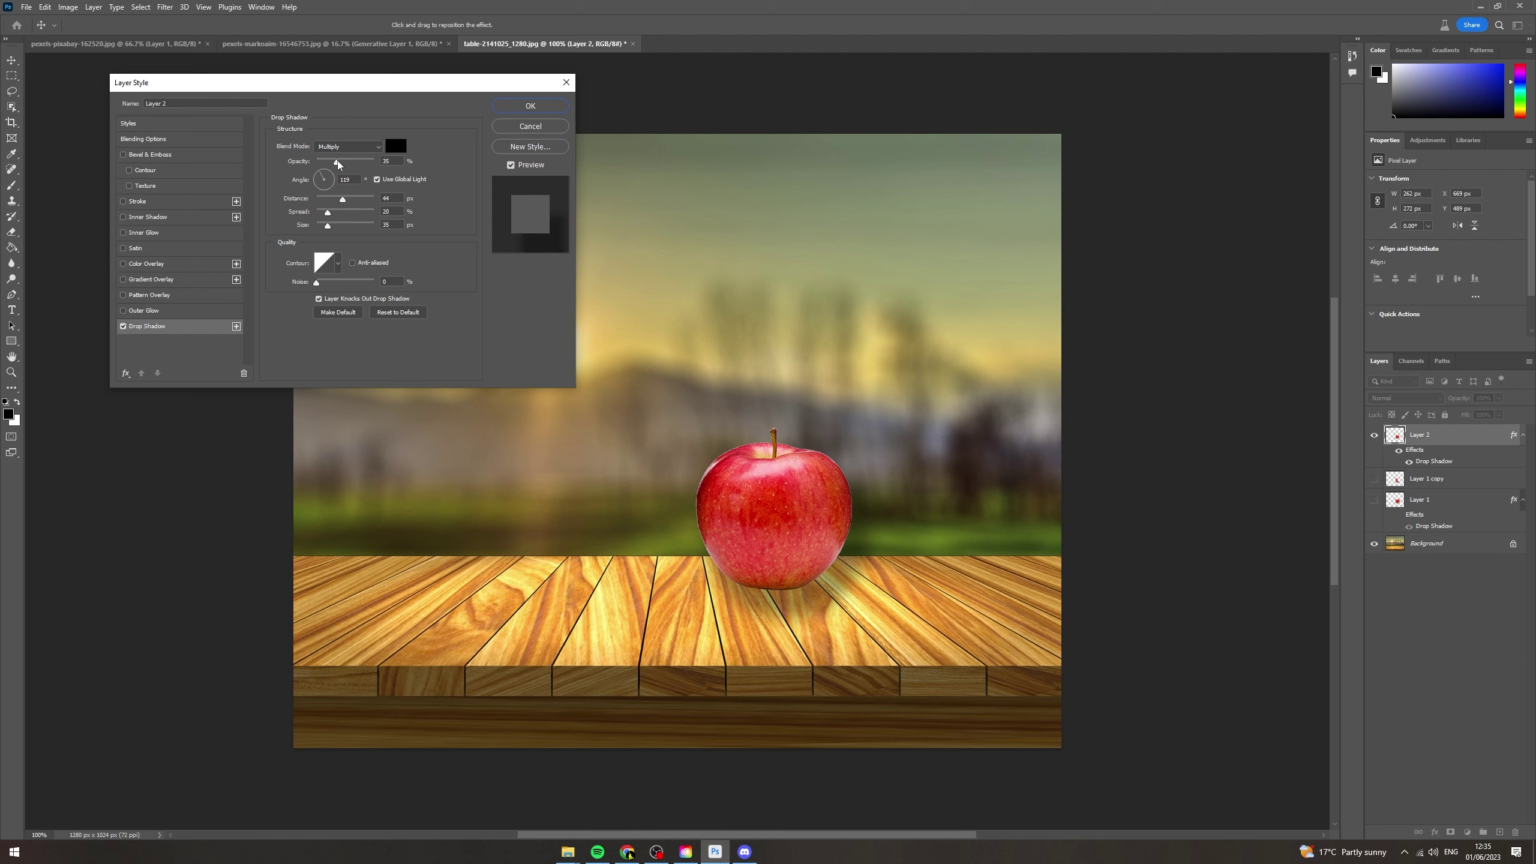
pyautogui.moveTo(380, 86); pyautogui.dragTo(356, 274)
pyautogui.moveTo(308, 354); pyautogui.dragTo(339, 355)
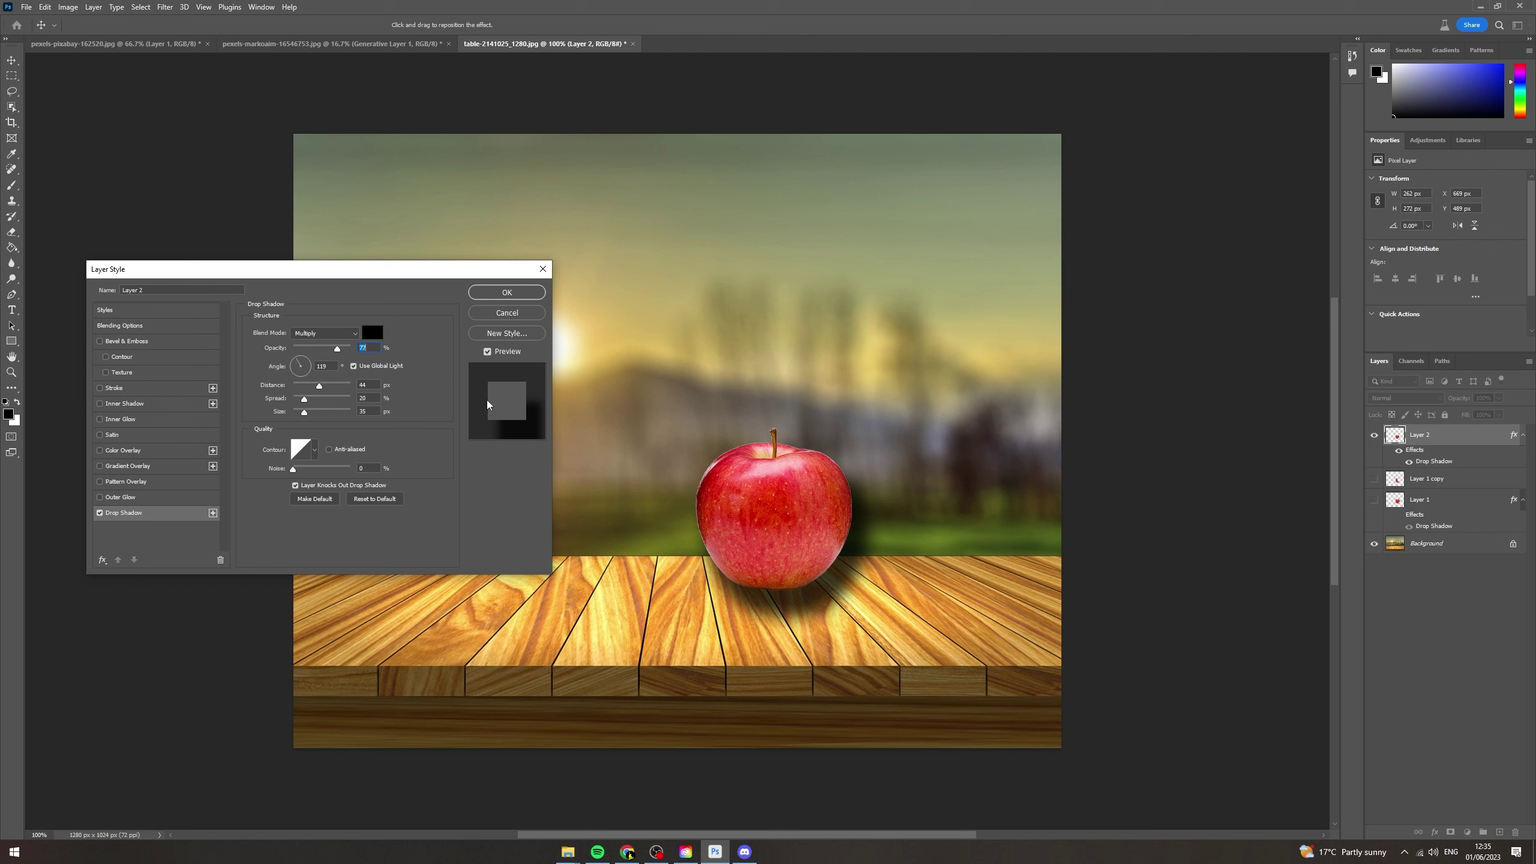
# Turn the shadow angle to about 122° so it falls onto the table.
pyautogui.moveTo(288, 367)
pyautogui.mouseDown()
pyautogui.moveTo(319, 375)
pyautogui.moveTo(305, 383)
pyautogui.moveTo(291, 358)
pyautogui.mouseUp()
pyautogui.moveTo(377, 273); pyautogui.dragTo(442, 478)
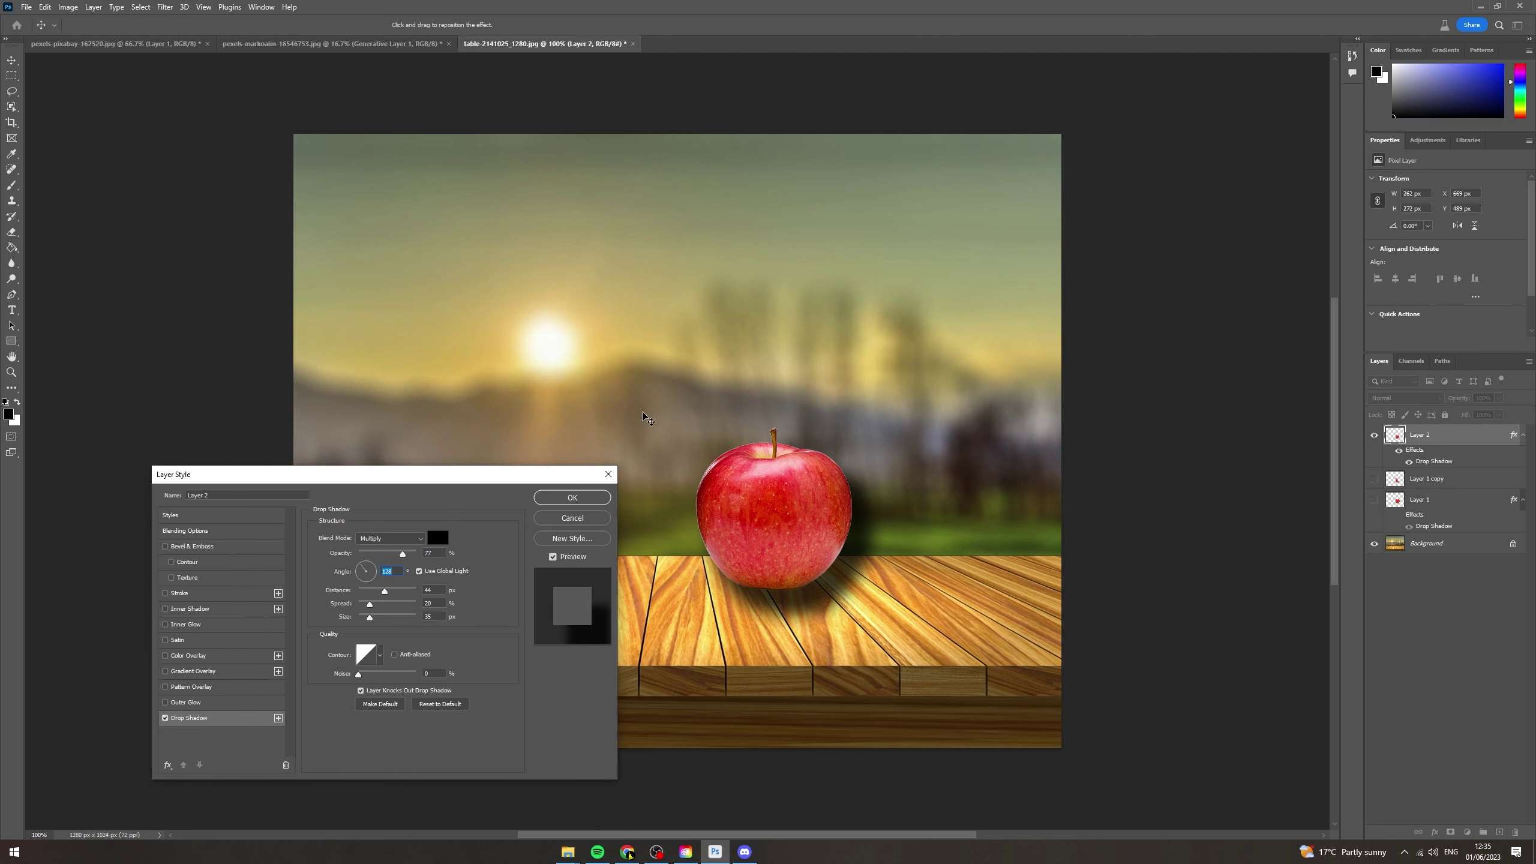
pyautogui.moveTo(365, 568); pyautogui.dragTo(362, 566)
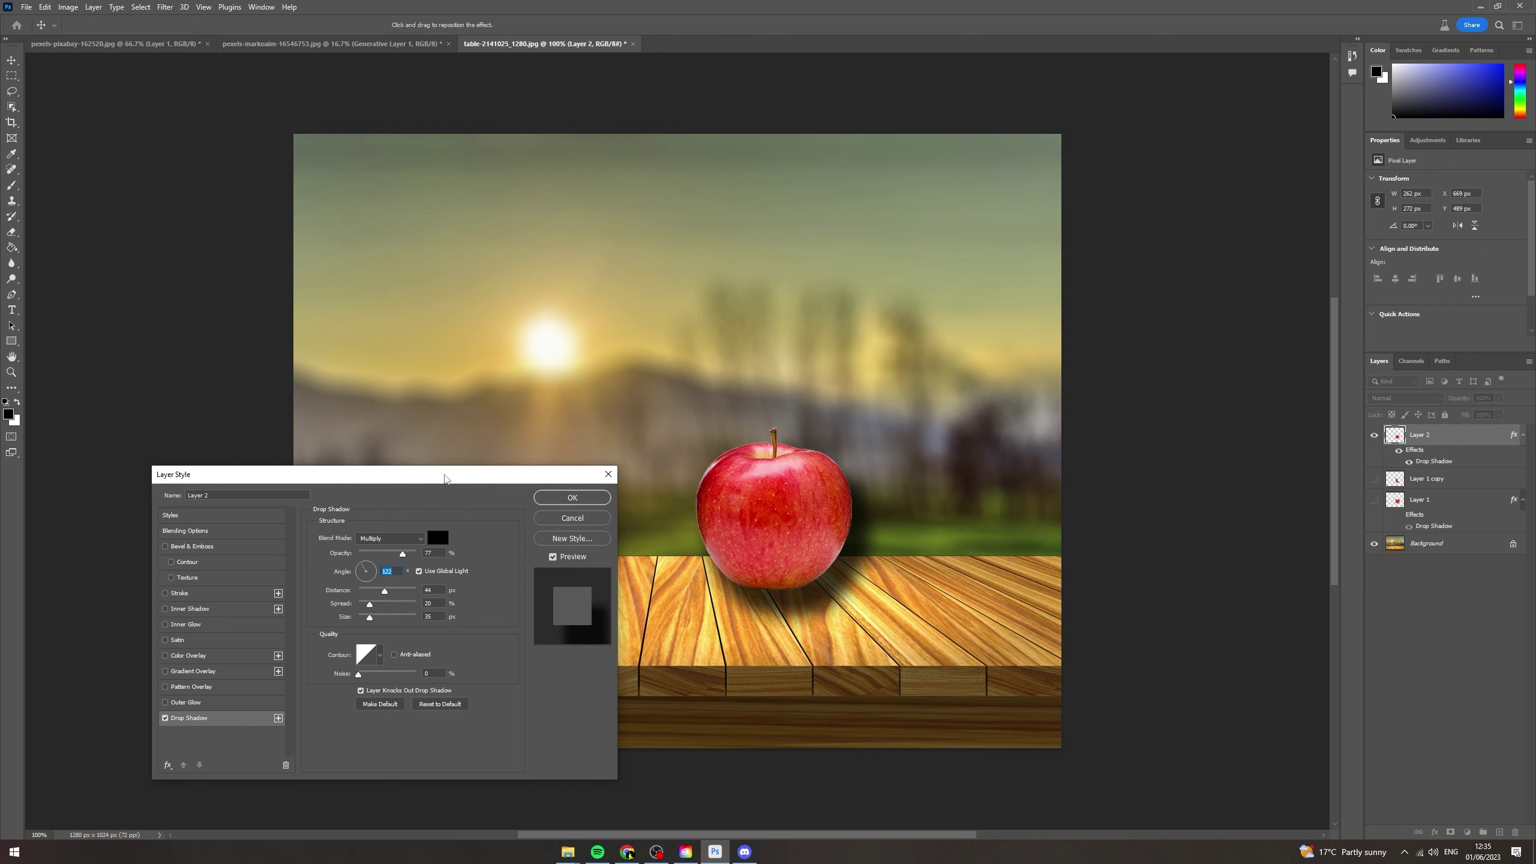
pyautogui.moveTo(448, 478); pyautogui.dragTo(401, 361)
pyautogui.moveTo(317, 444); pyautogui.dragTo(316, 443)
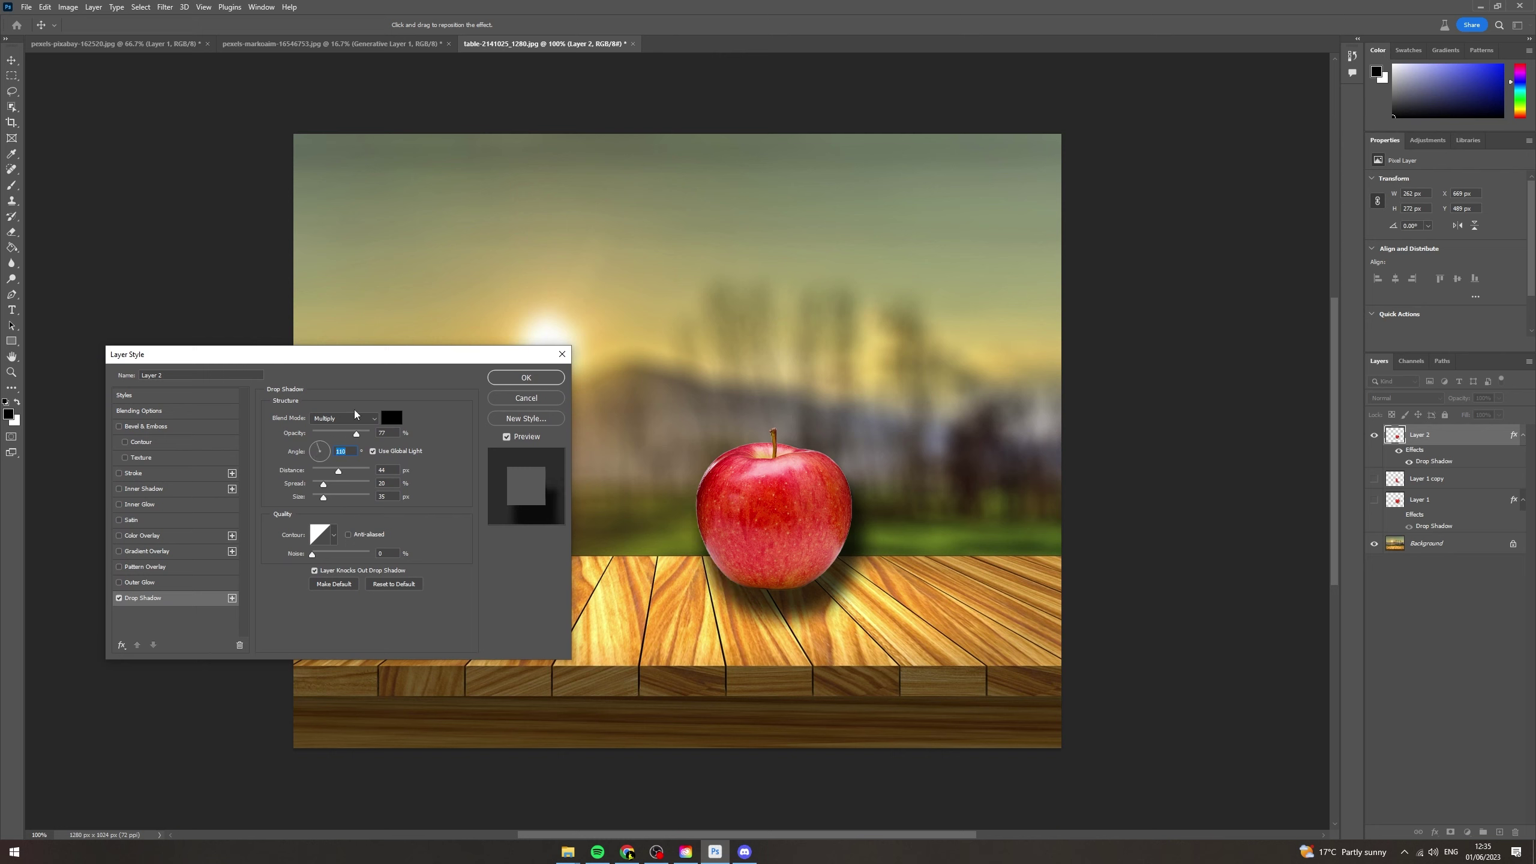
pyautogui.moveTo(410, 361); pyautogui.dragTo(319, 396)
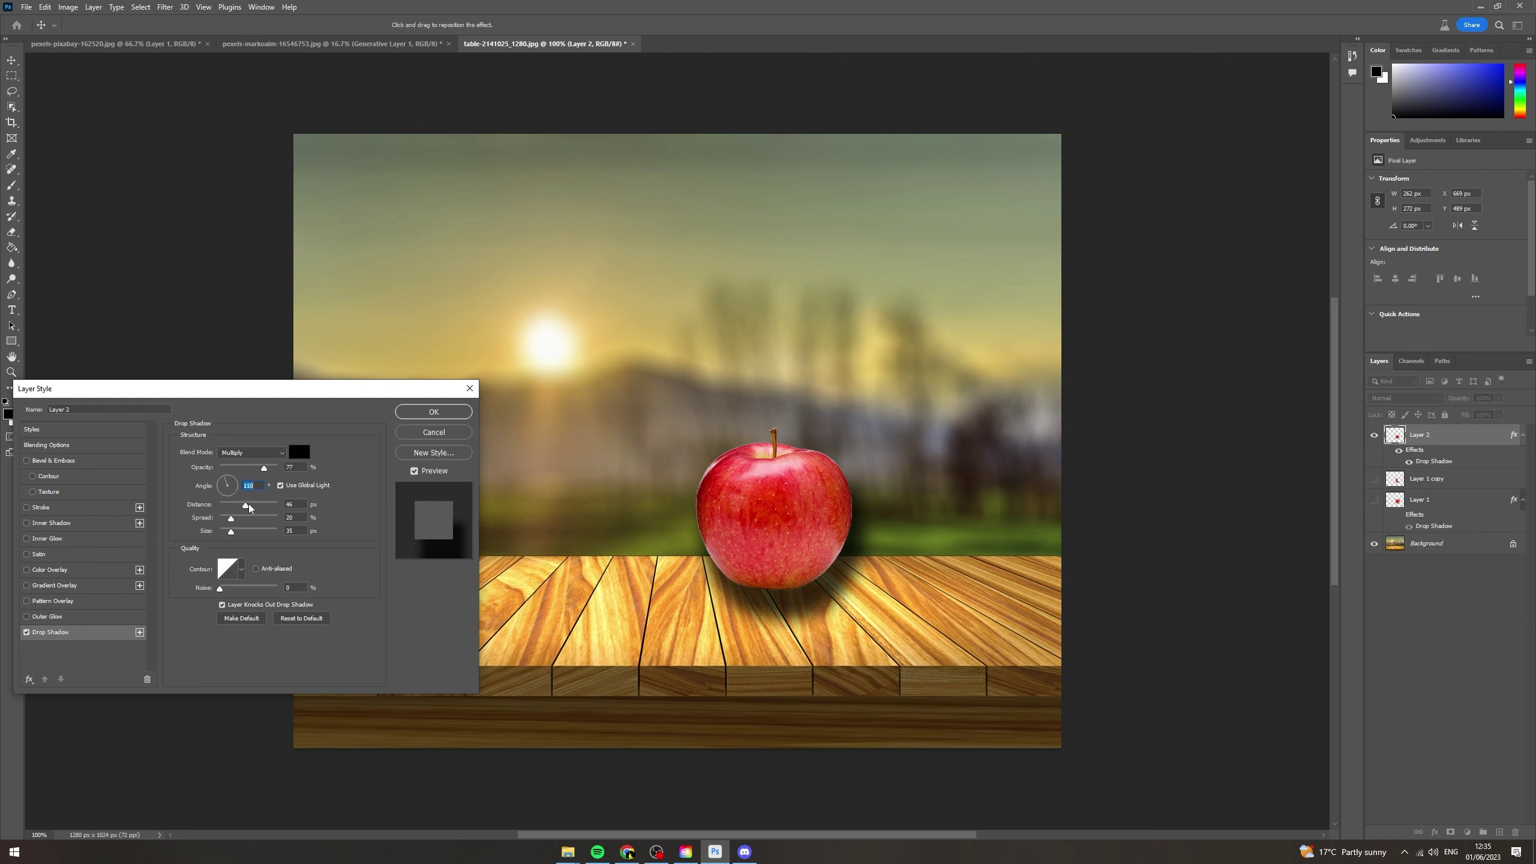
# Soften the shadow to 55 px distance, 46 px size and 55% opacity.
pyautogui.moveTo(249, 507); pyautogui.dragTo(314, 524)
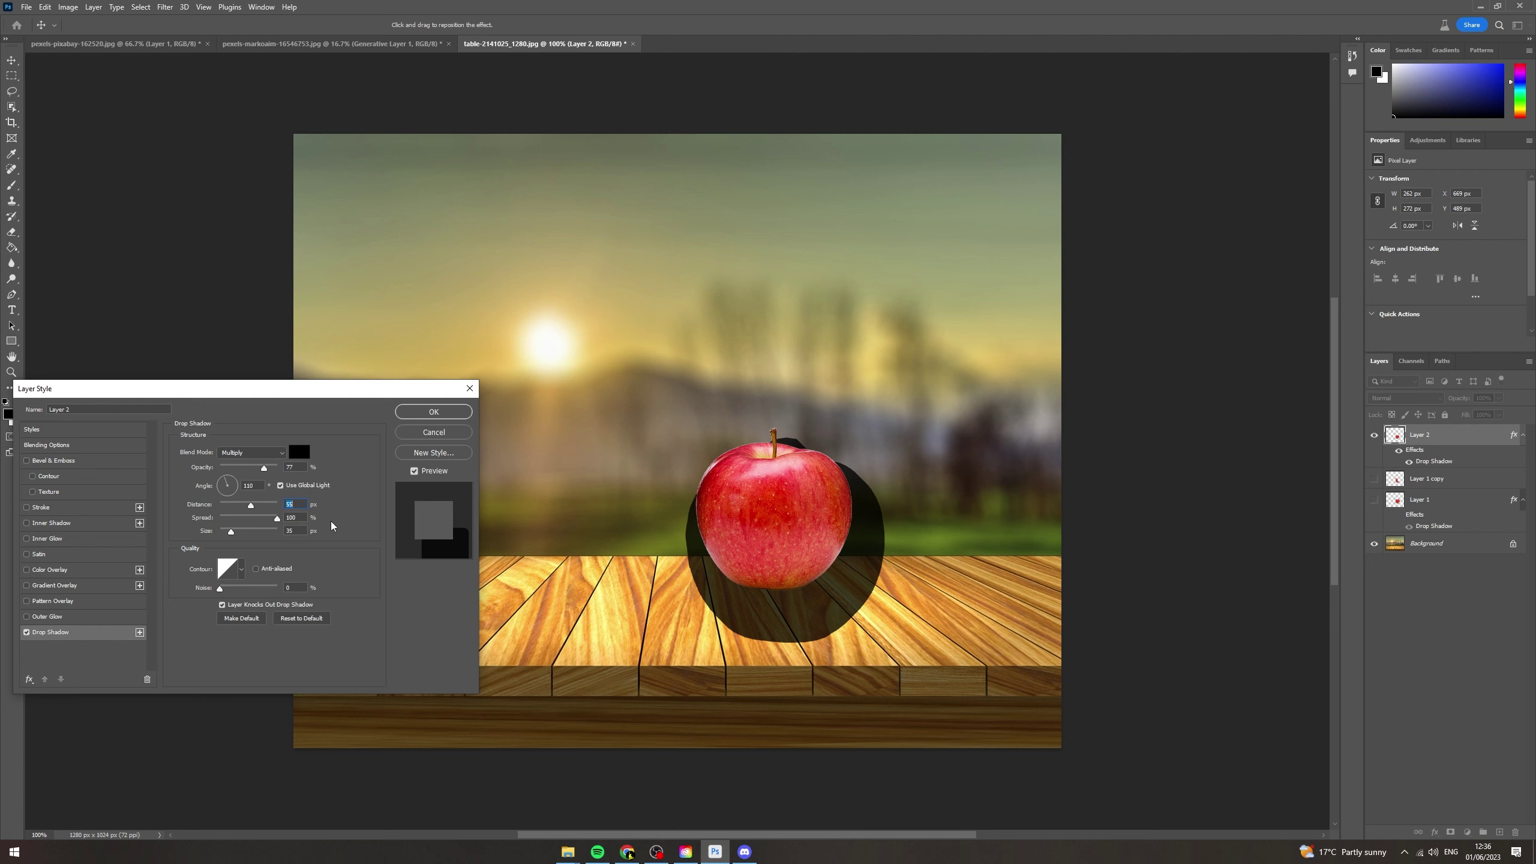
pyautogui.moveTo(278, 518); pyautogui.dragTo(233, 525)
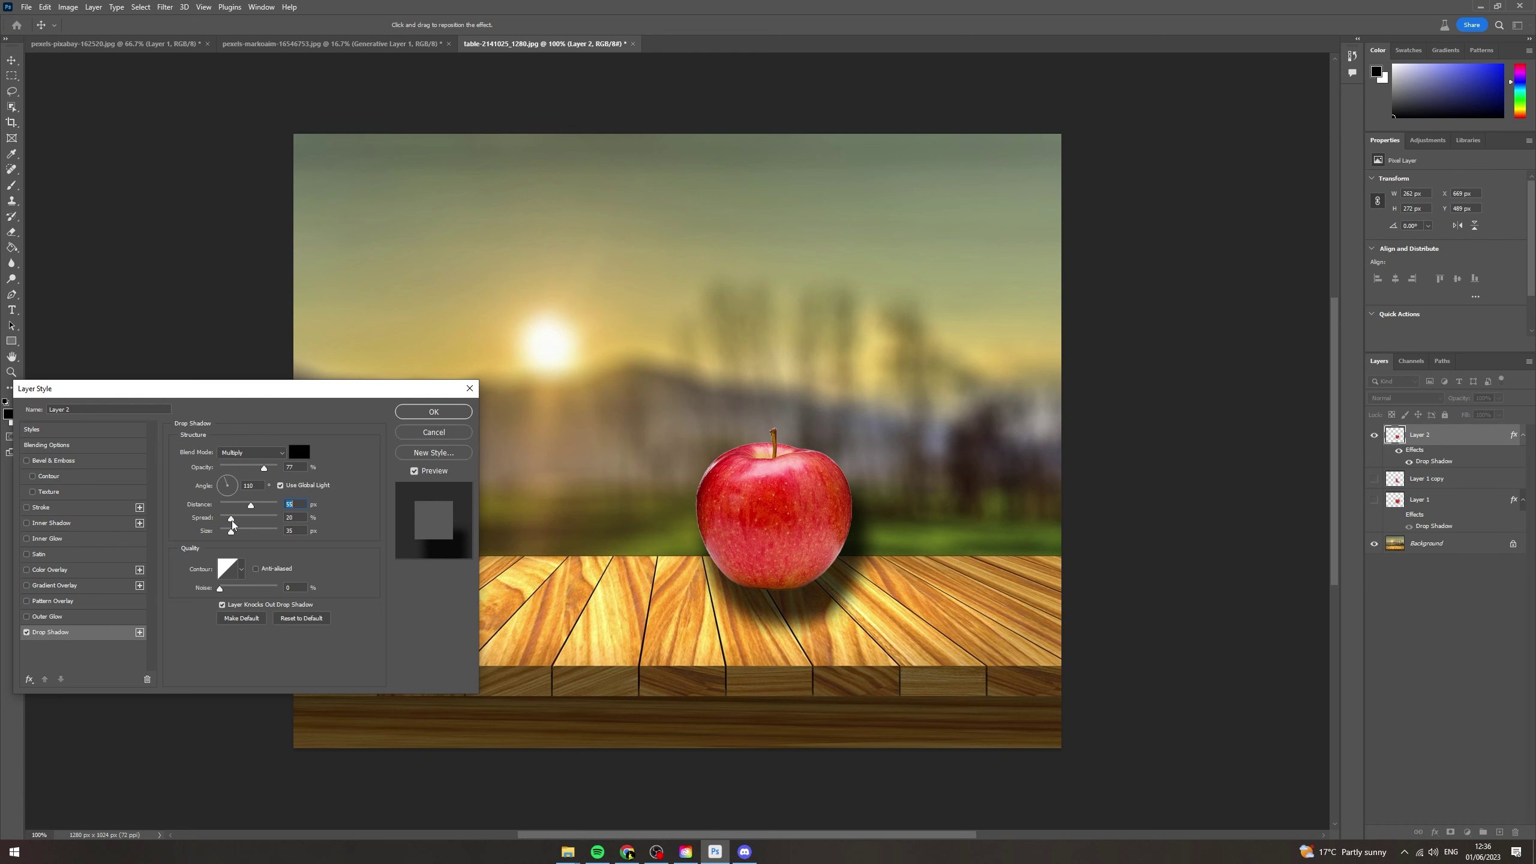
pyautogui.moveTo(257, 471); pyautogui.dragTo(247, 471)
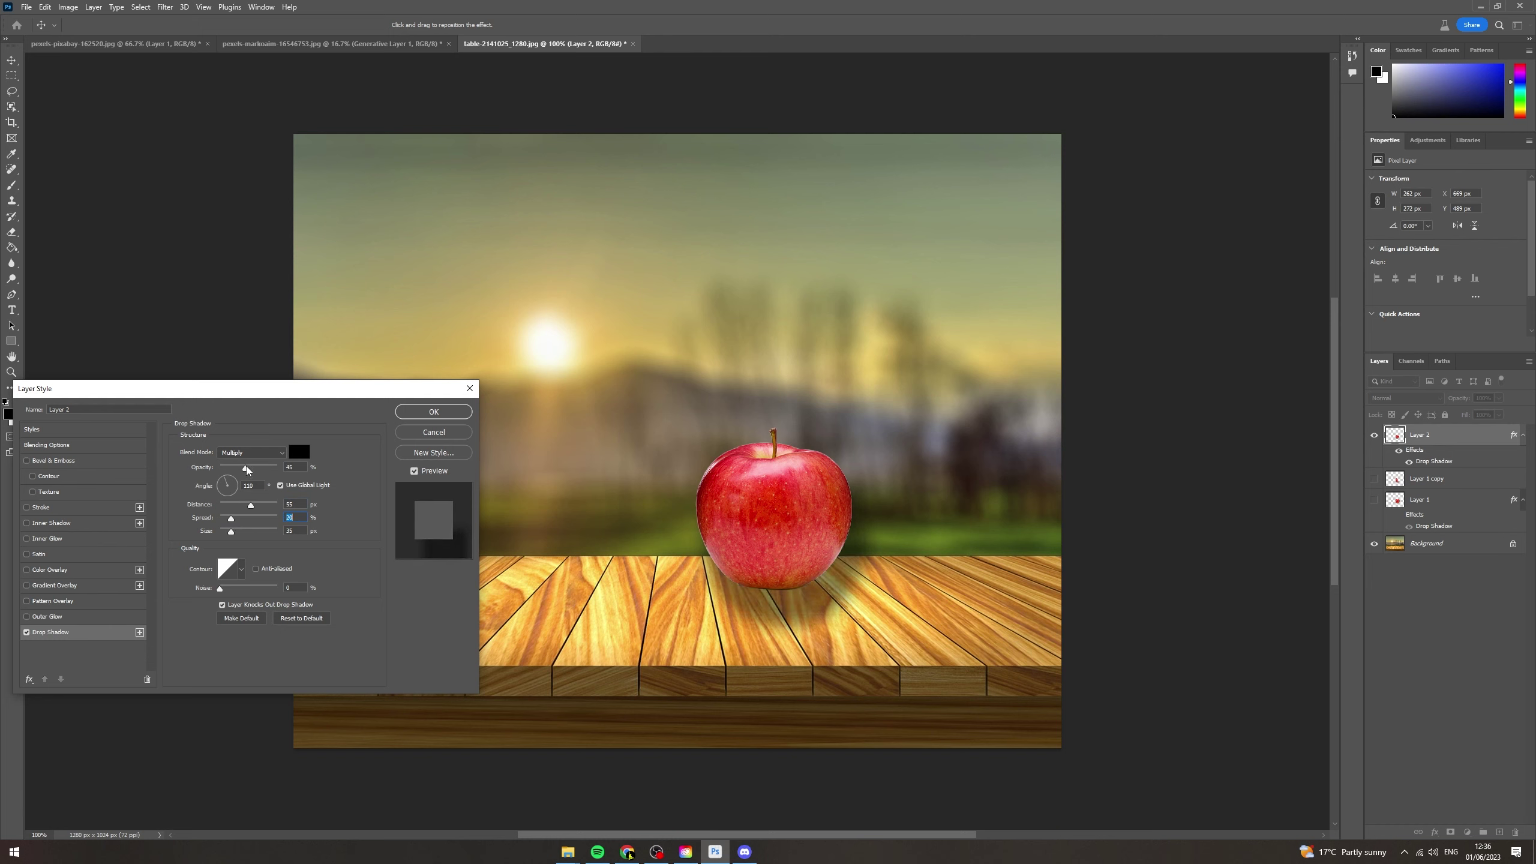
pyautogui.moveTo(234, 535); pyautogui.dragTo(293, 547)
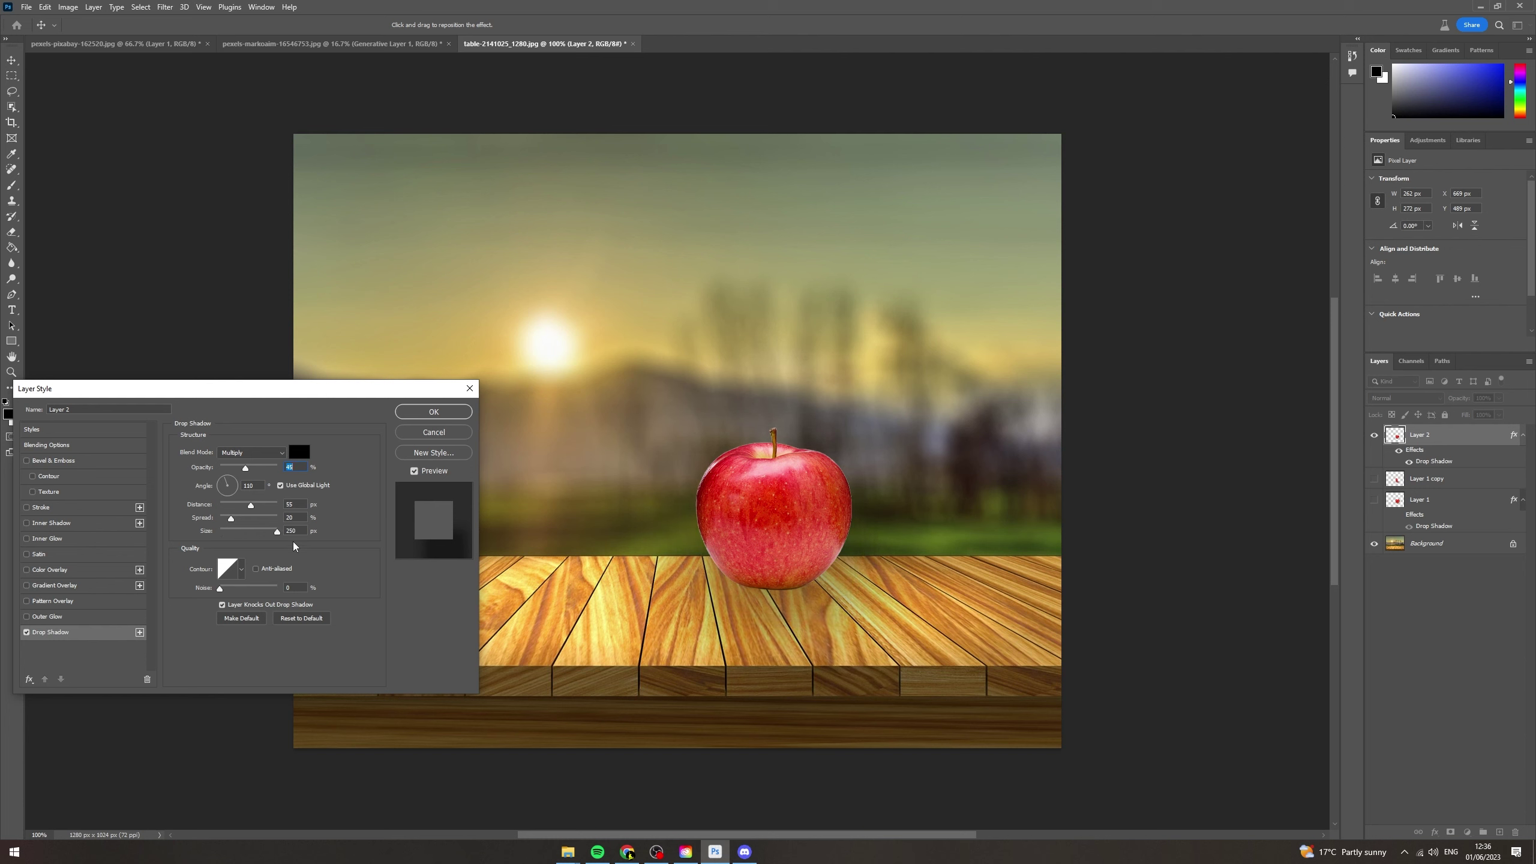
pyautogui.moveTo(294, 546); pyautogui.dragTo(235, 534)
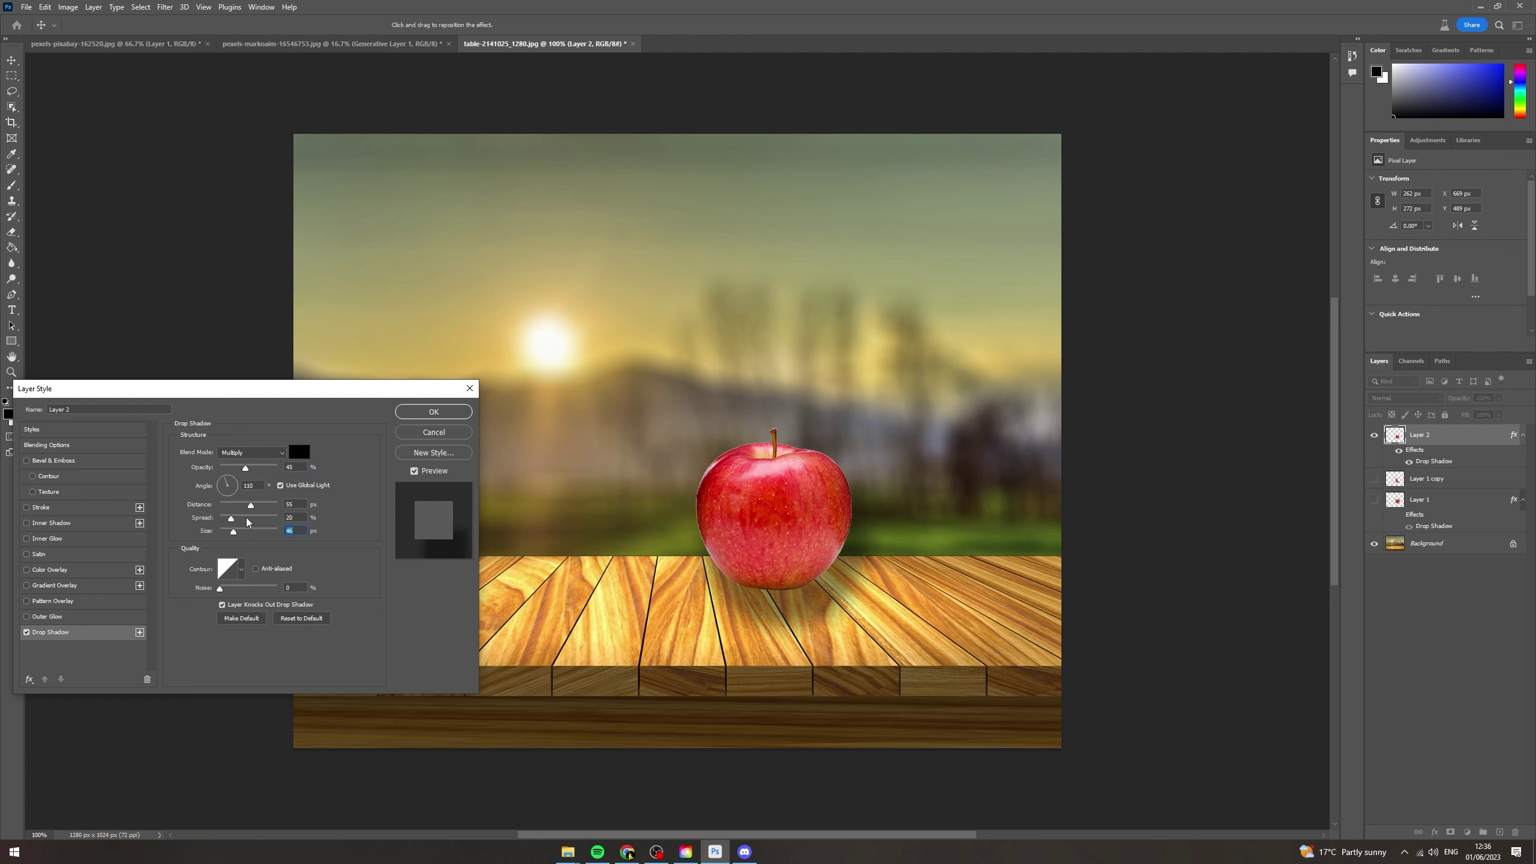
pyautogui.moveTo(182, 388); pyautogui.dragTo(224, 390)
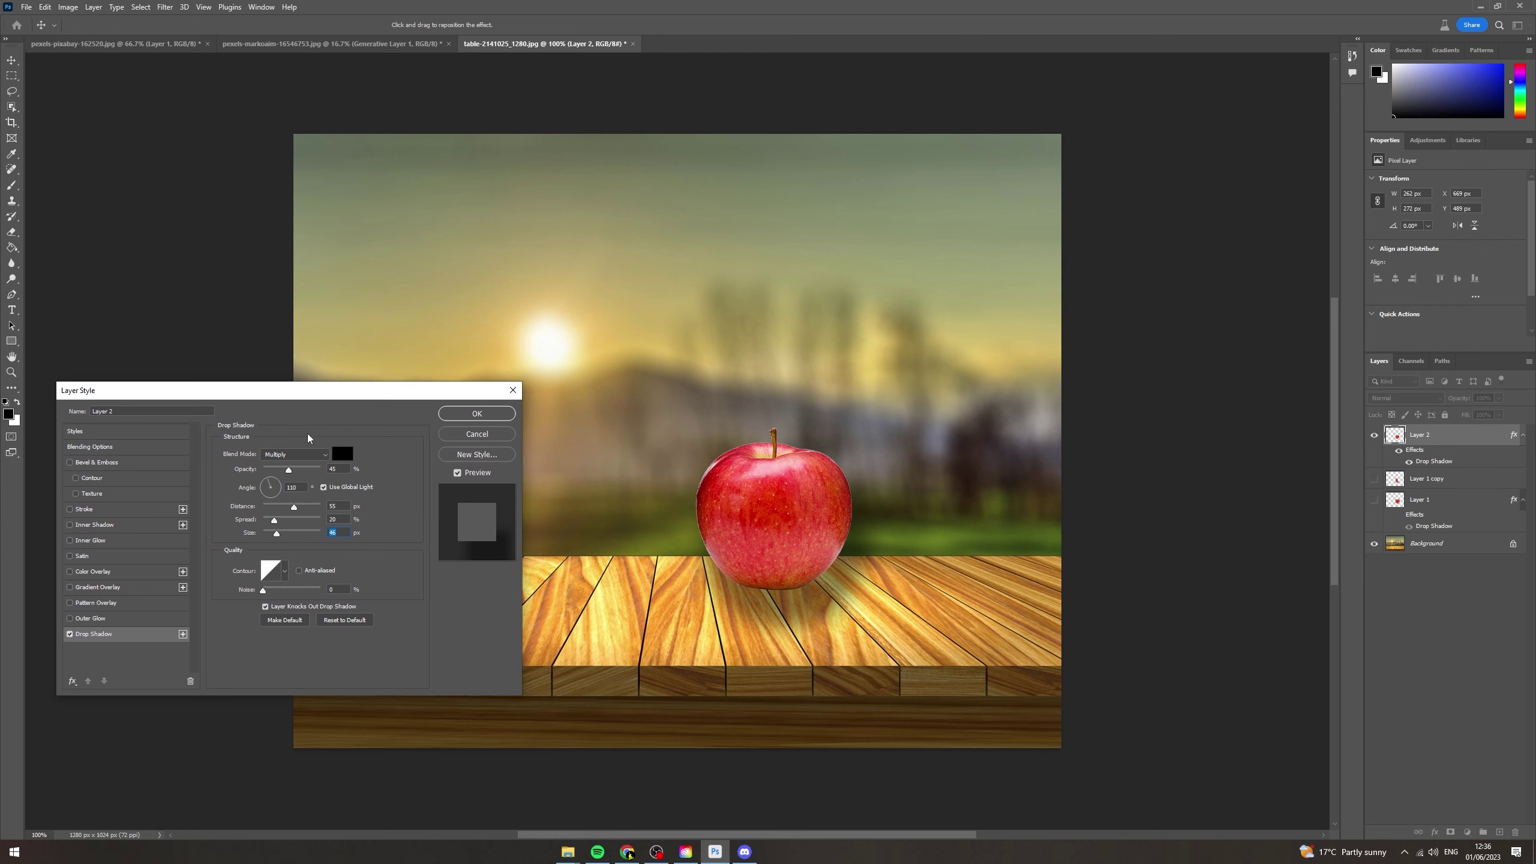
pyautogui.click(297, 470)
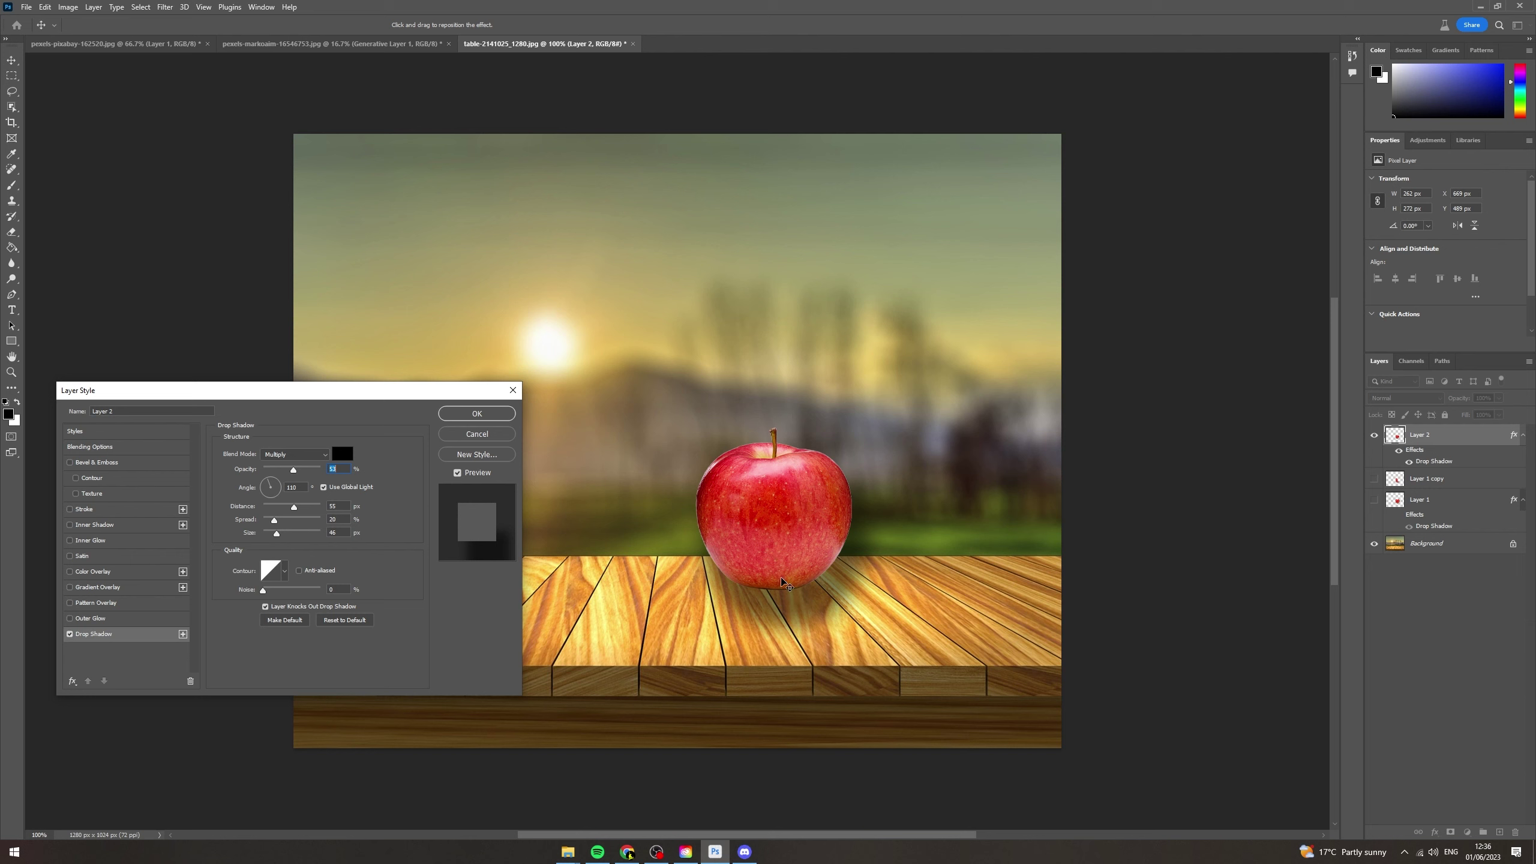
# Apply the shadow, duplicate Layer 2 as Layer 2 copy, and rasterize the copy's layer style.
pyautogui.click(477, 414)
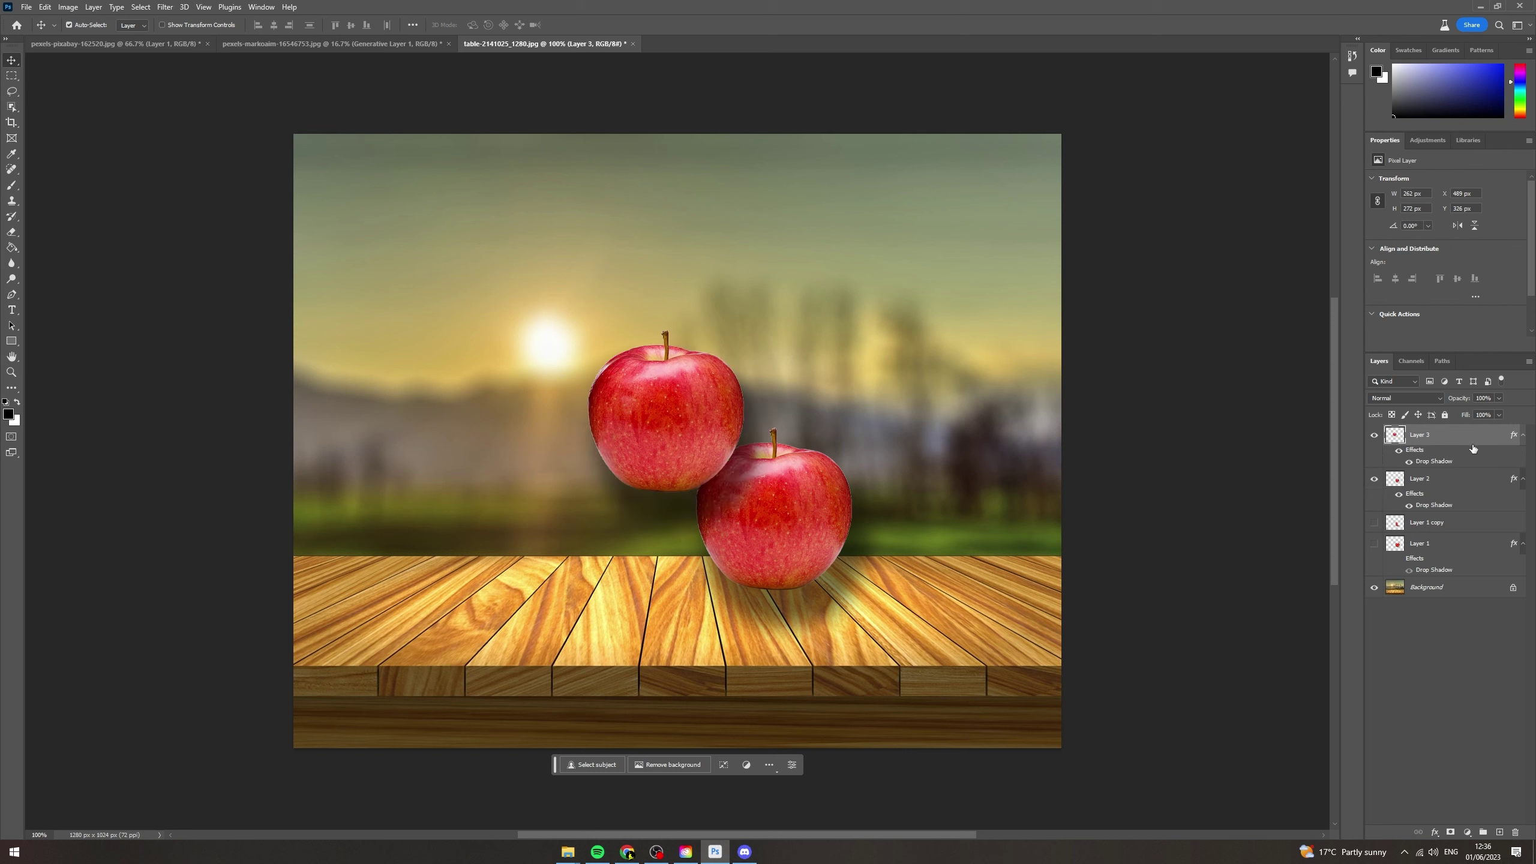
pyautogui.rightClick(1489, 444)
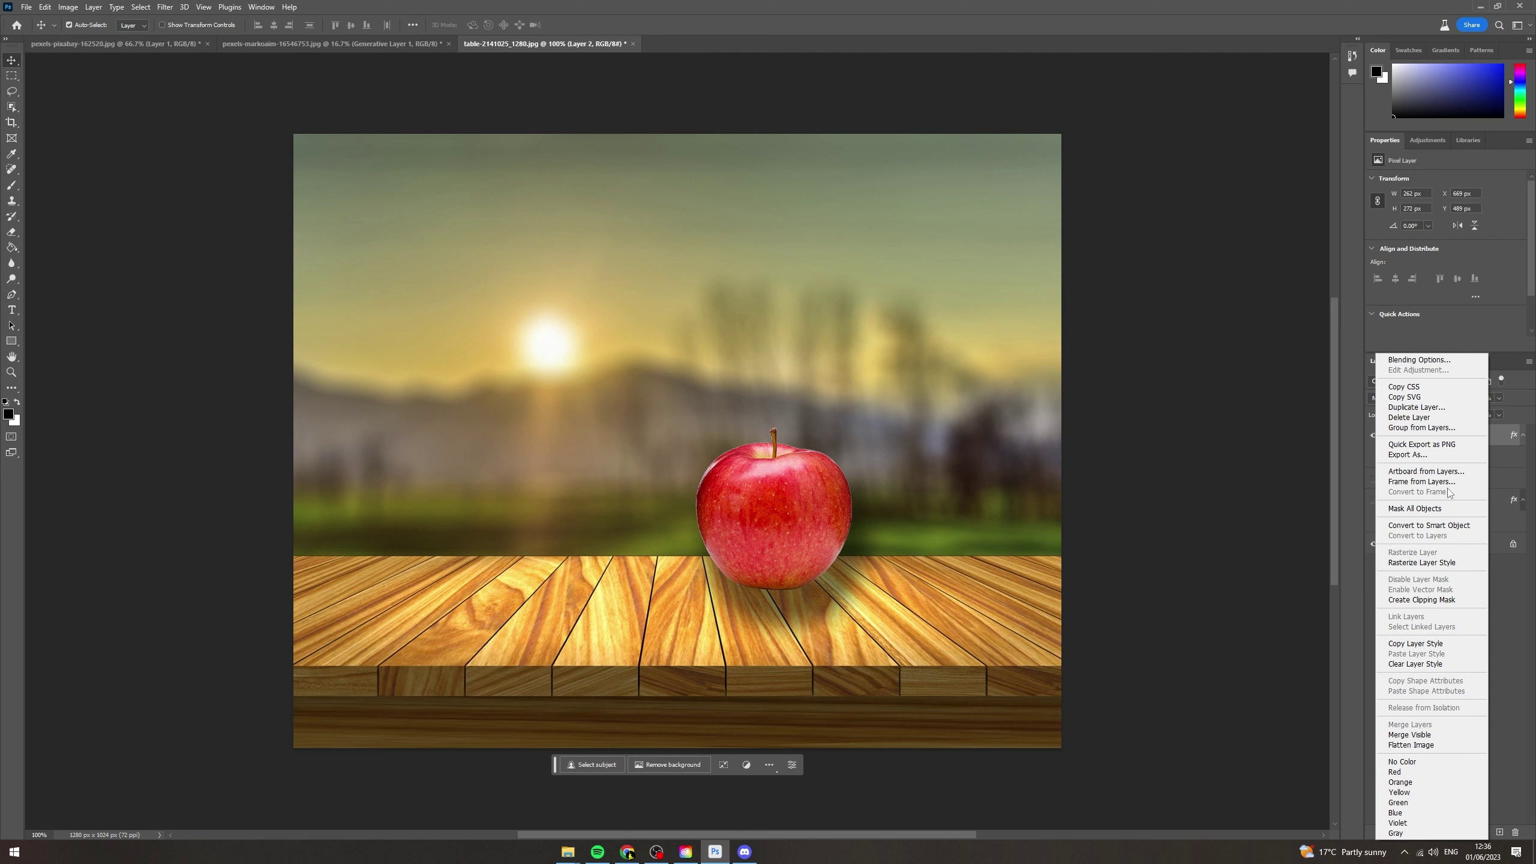
pyautogui.click(1421, 408)
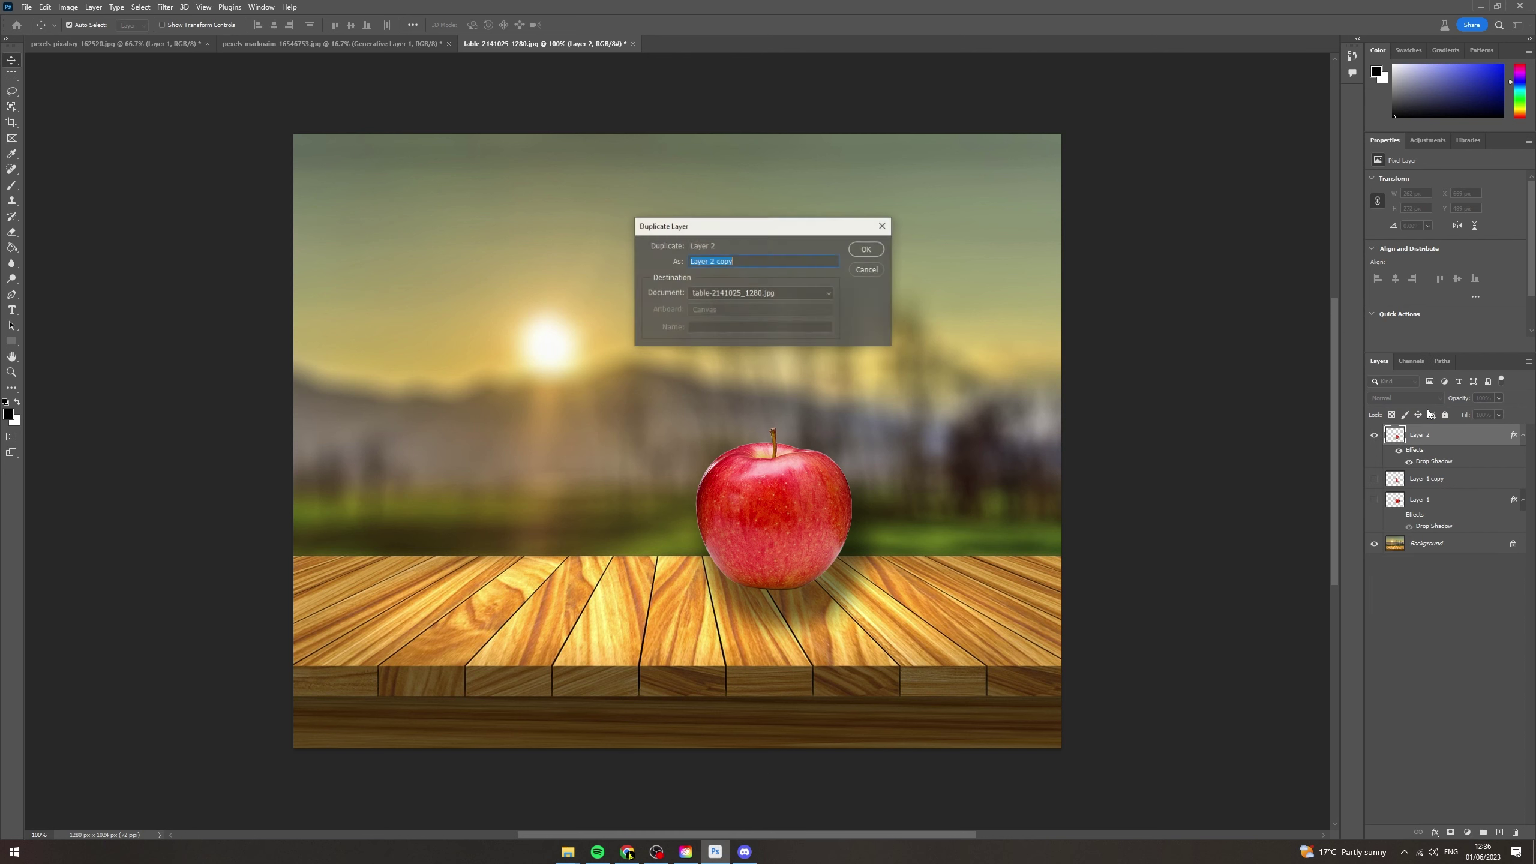
pyautogui.click(867, 249)
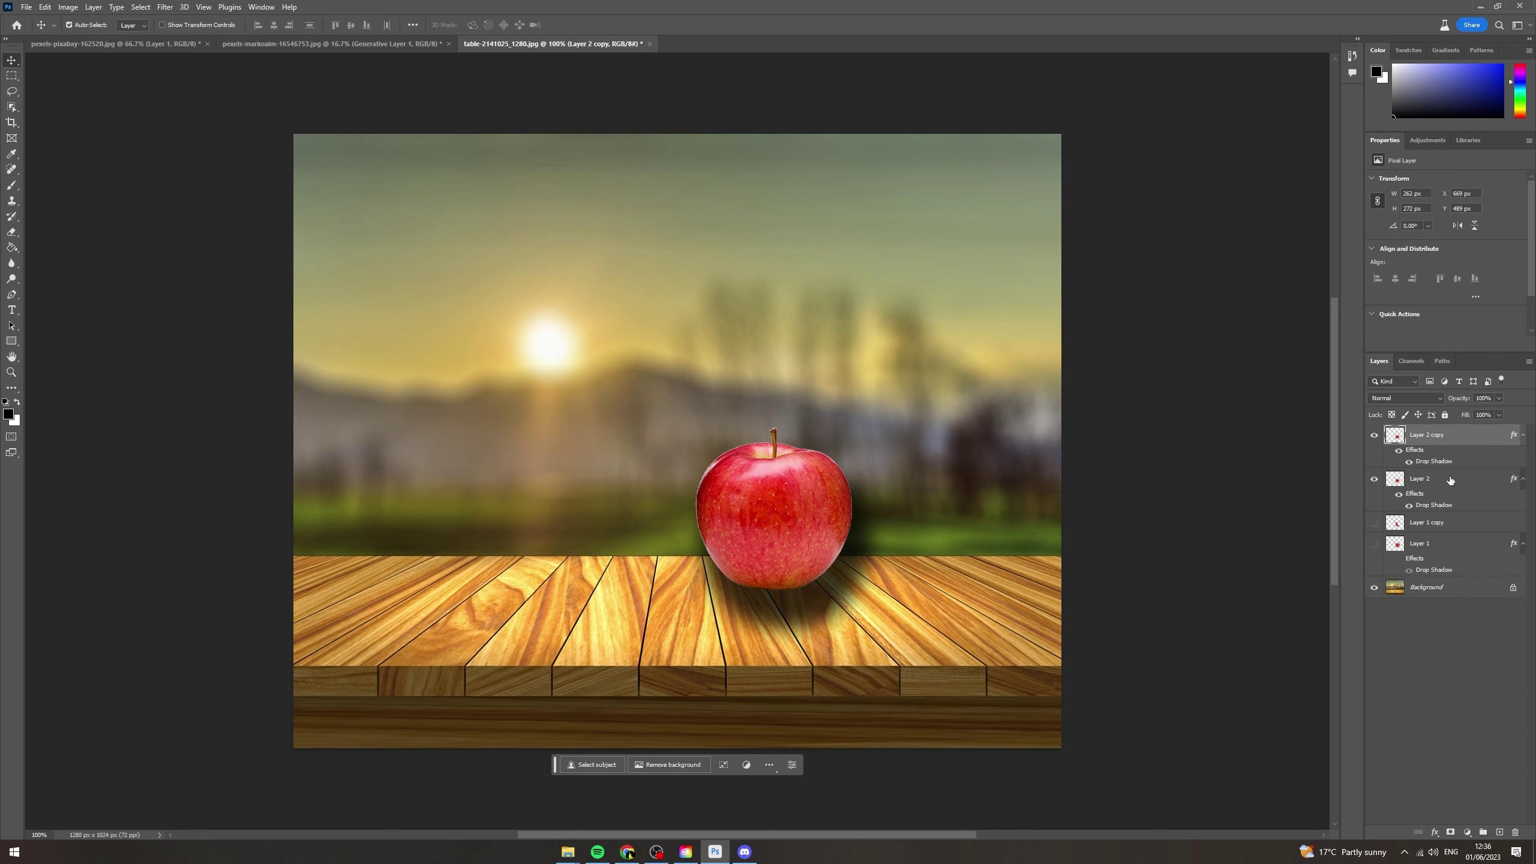
pyautogui.rightClick(1467, 441)
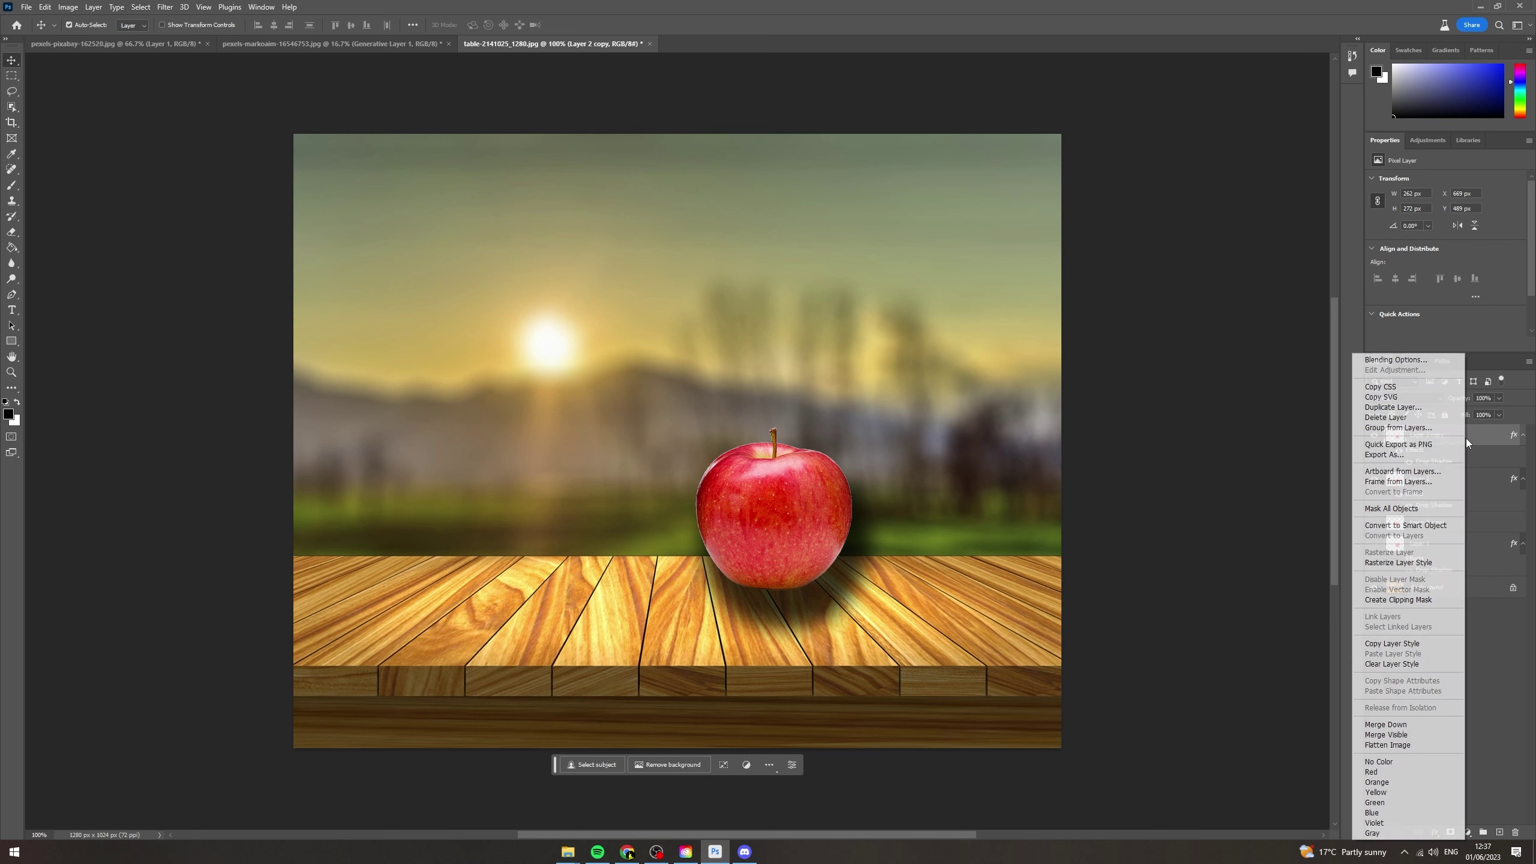
pyautogui.click(1420, 563)
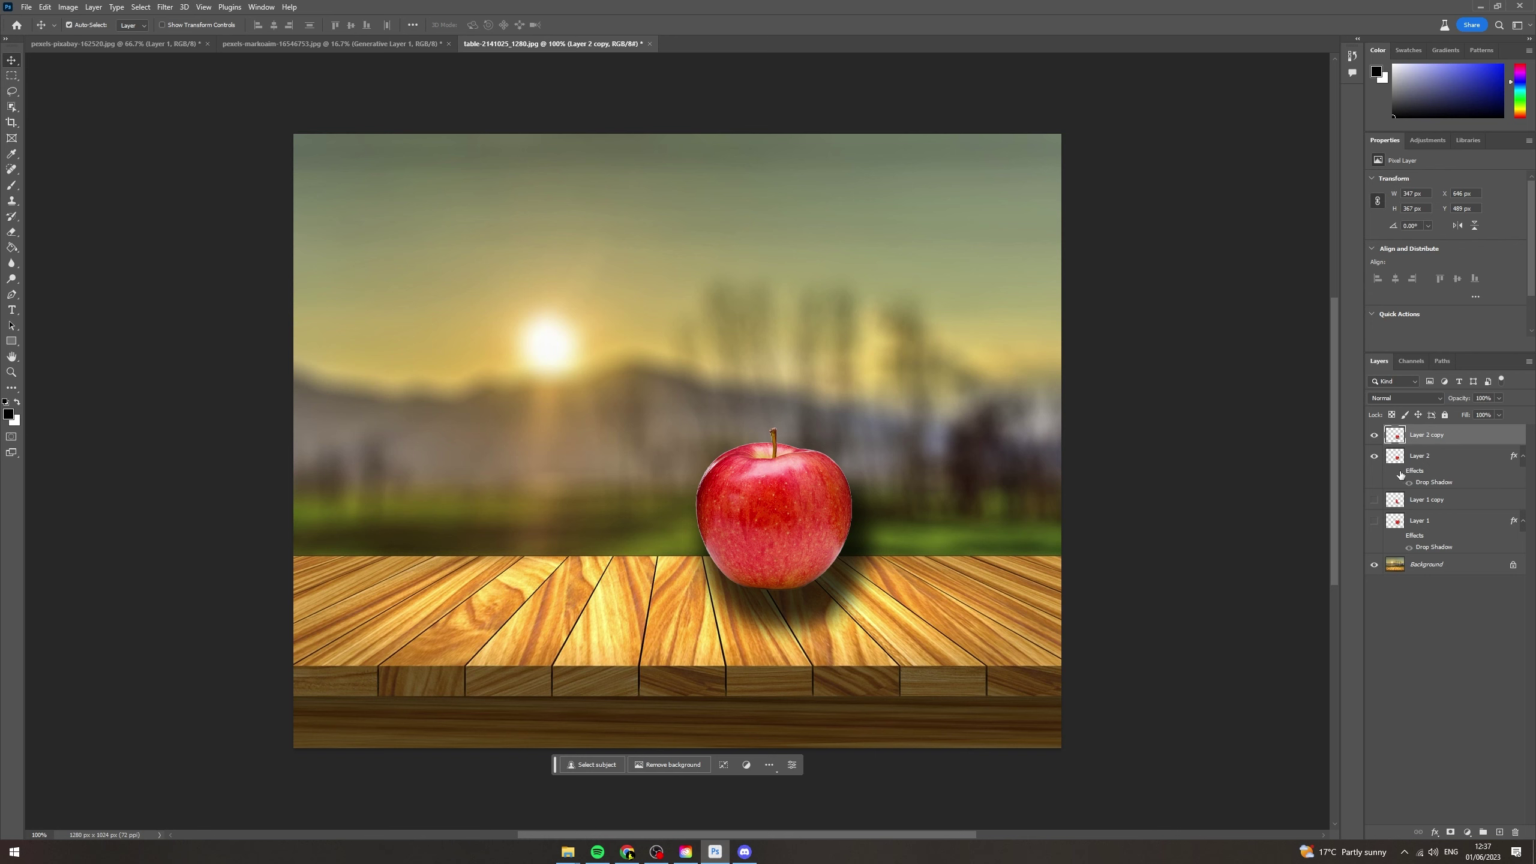
pyautogui.click(1399, 472)
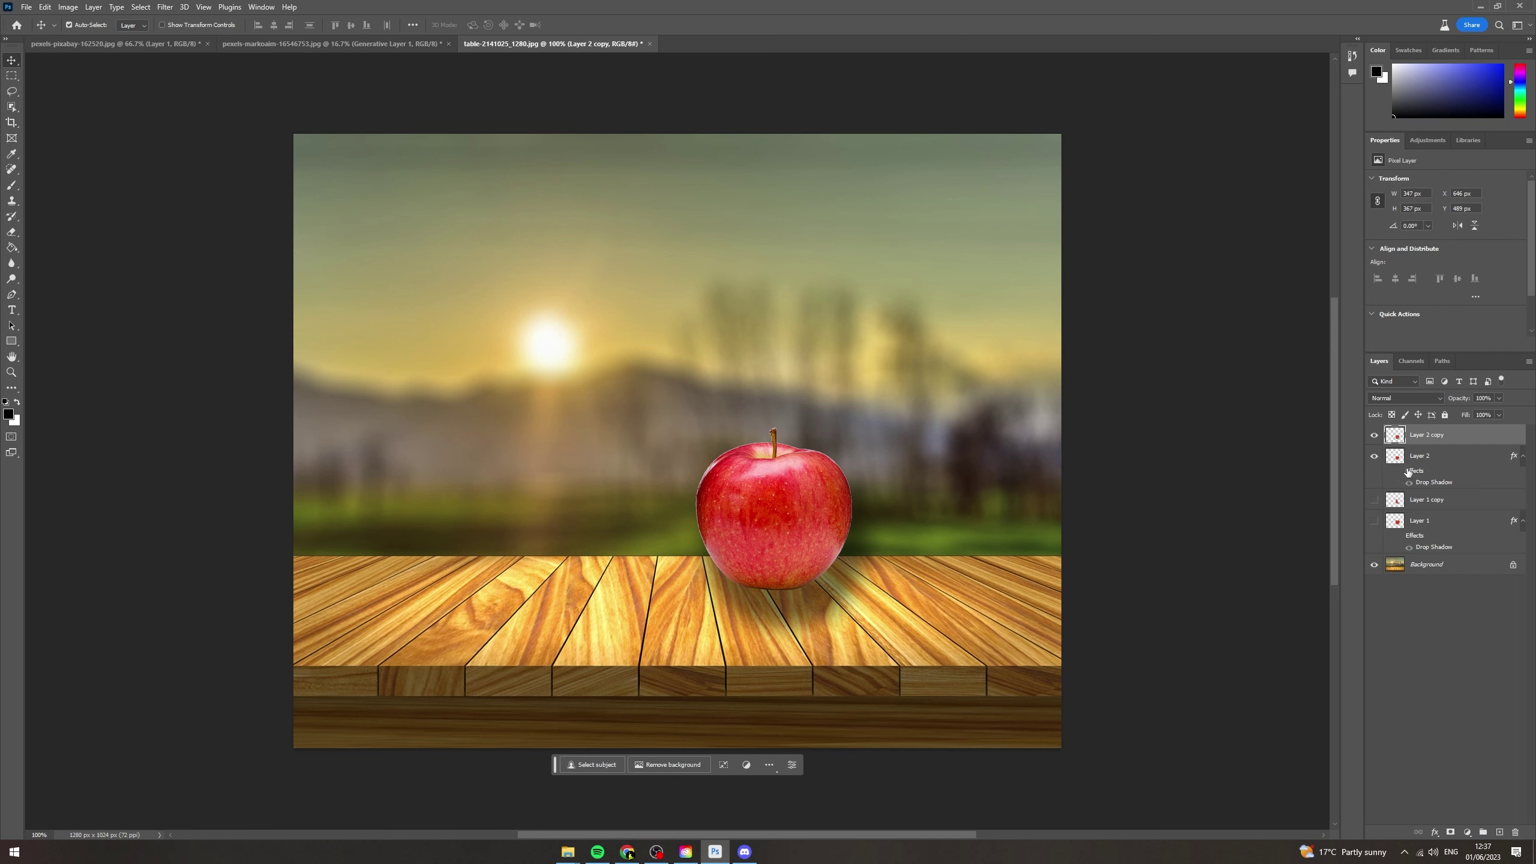
pyautogui.click(1375, 435)
pyautogui.click(1374, 435)
pyautogui.click(1374, 456)
# Choose the Eraser with a 155 px, 0% hardness brush on Layer 2 copy.
pyautogui.click(13, 234)
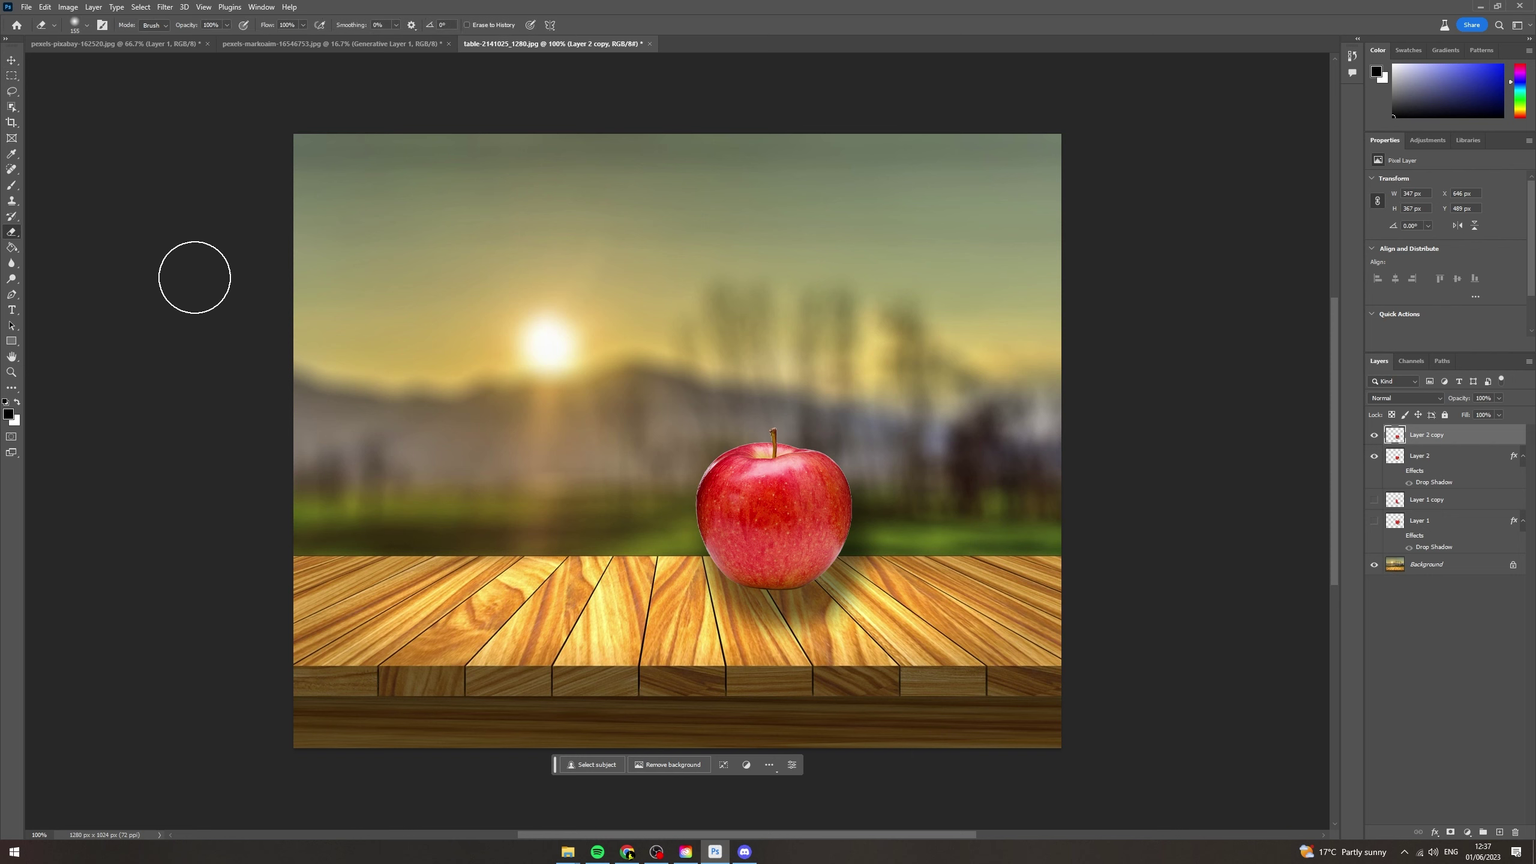
pyautogui.click(88, 25)
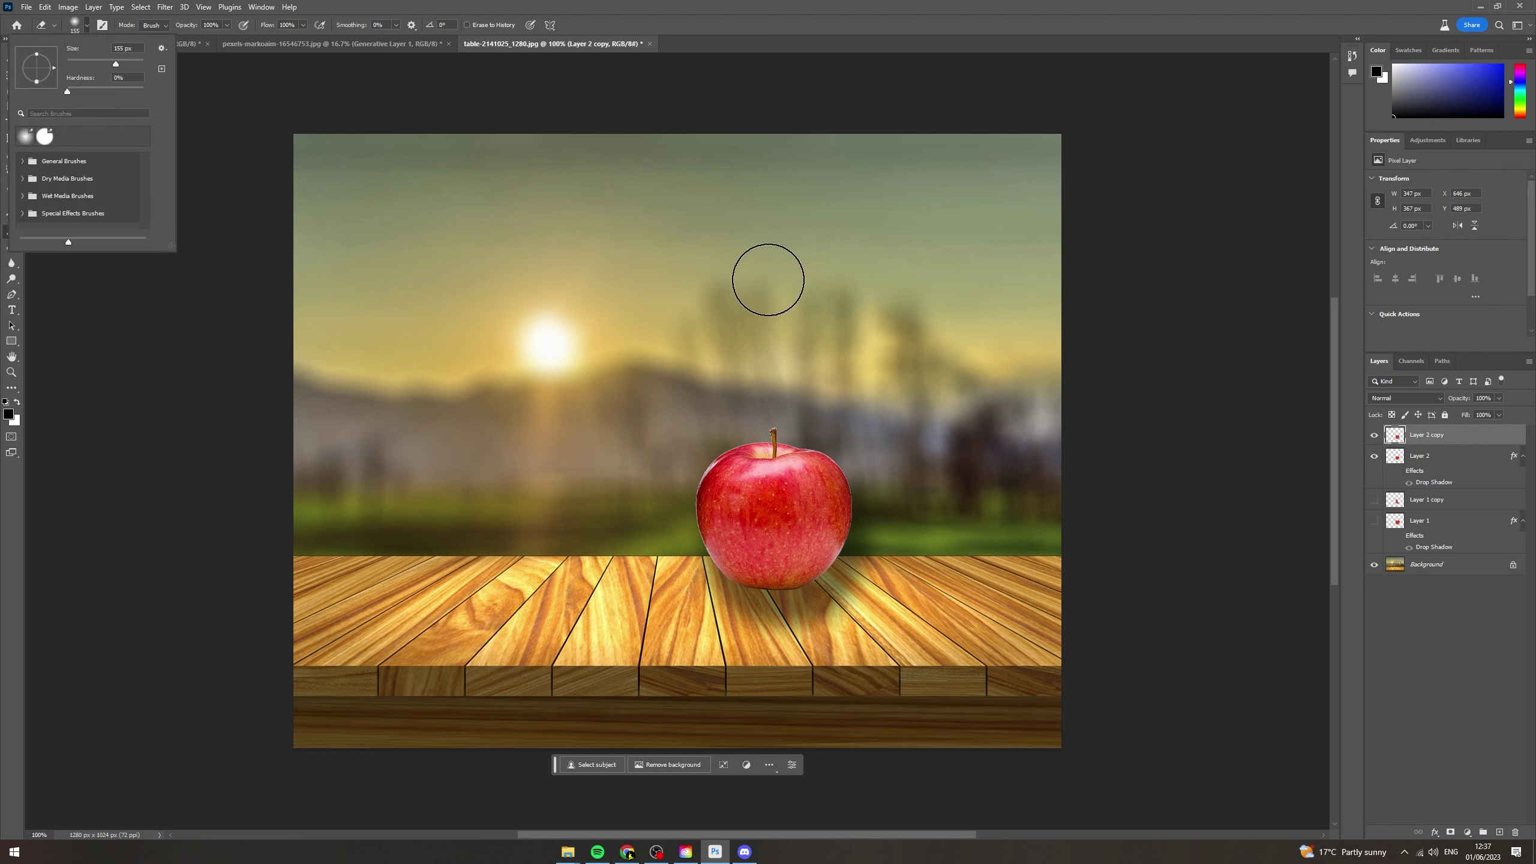
pyautogui.click(891, 116)
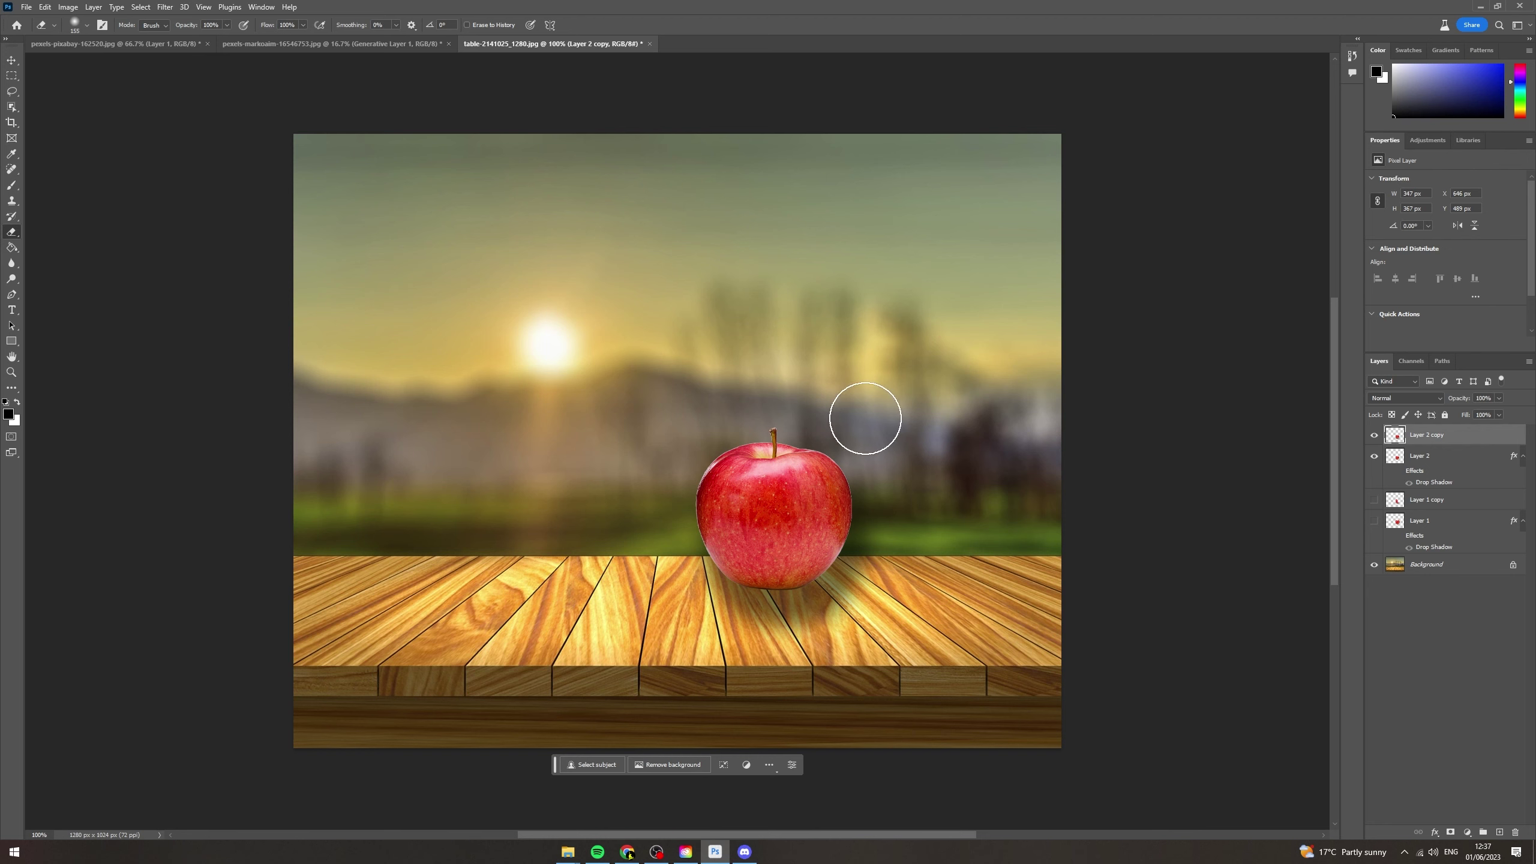
pyautogui.click(1413, 455)
pyautogui.click(1403, 439)
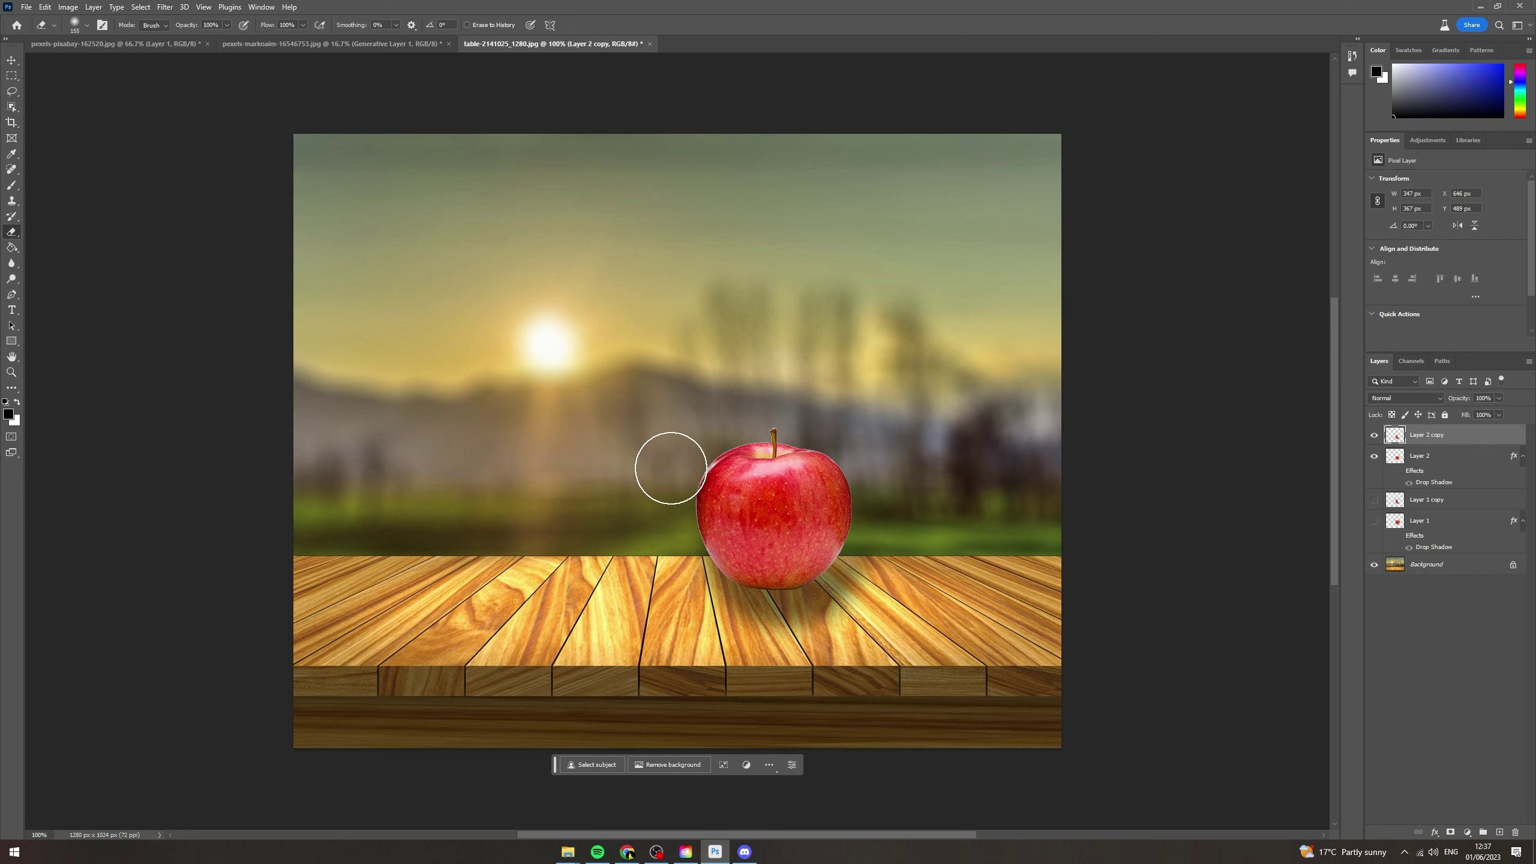
# Erase the baked shadow along the apple's left edge and across the table below it.
pyautogui.moveTo(671, 468); pyautogui.dragTo(668, 589)
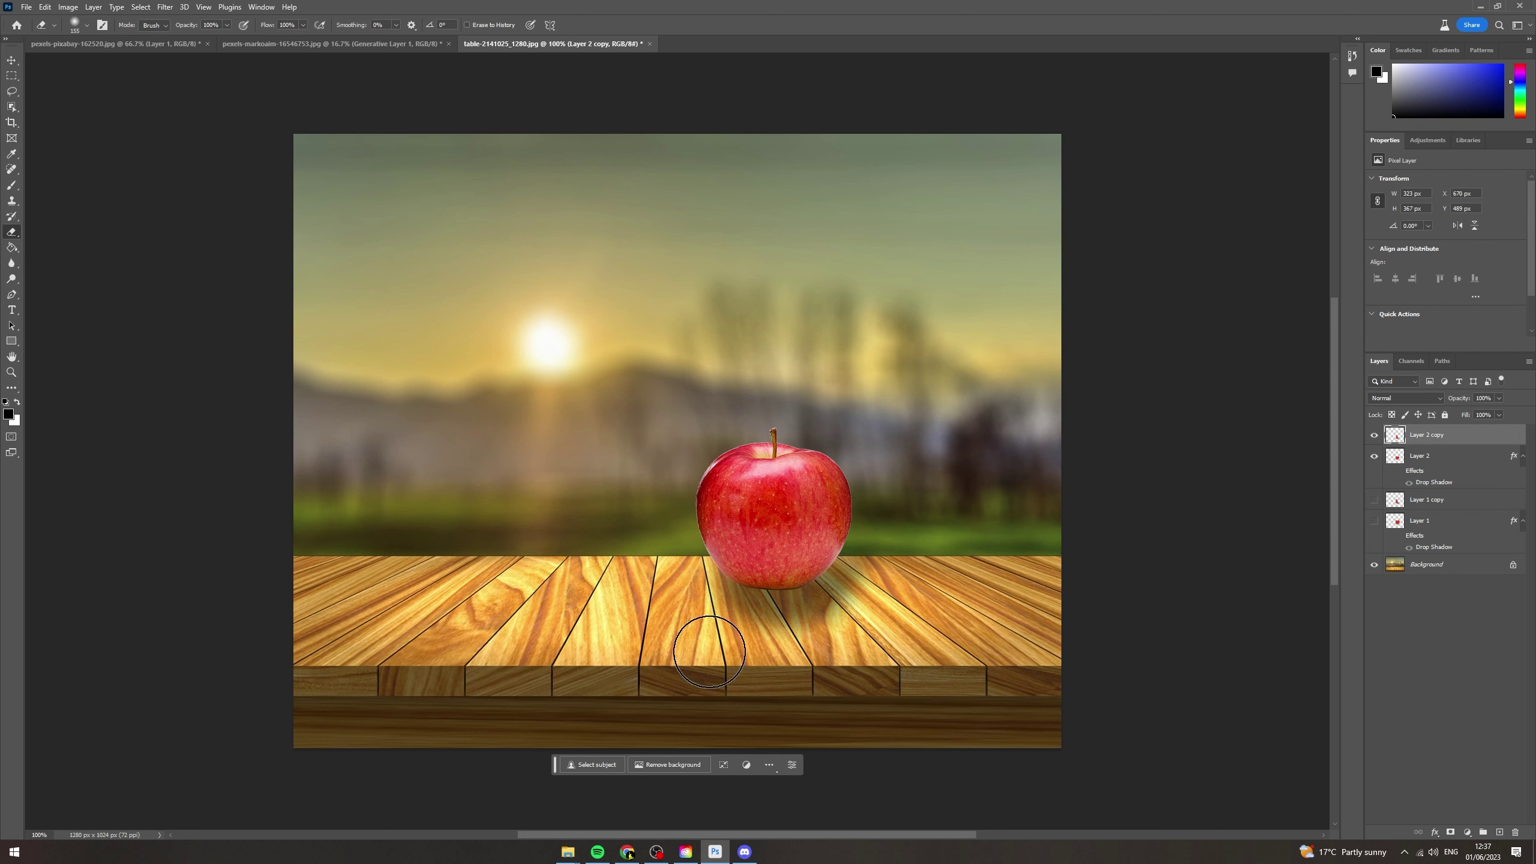
pyautogui.moveTo(709, 651)
pyautogui.mouseDown()
pyautogui.moveTo(843, 642)
pyautogui.moveTo(885, 621)
pyautogui.moveTo(902, 578)
pyautogui.moveTo(877, 471)
pyautogui.moveTo(888, 484)
pyautogui.mouseUp()
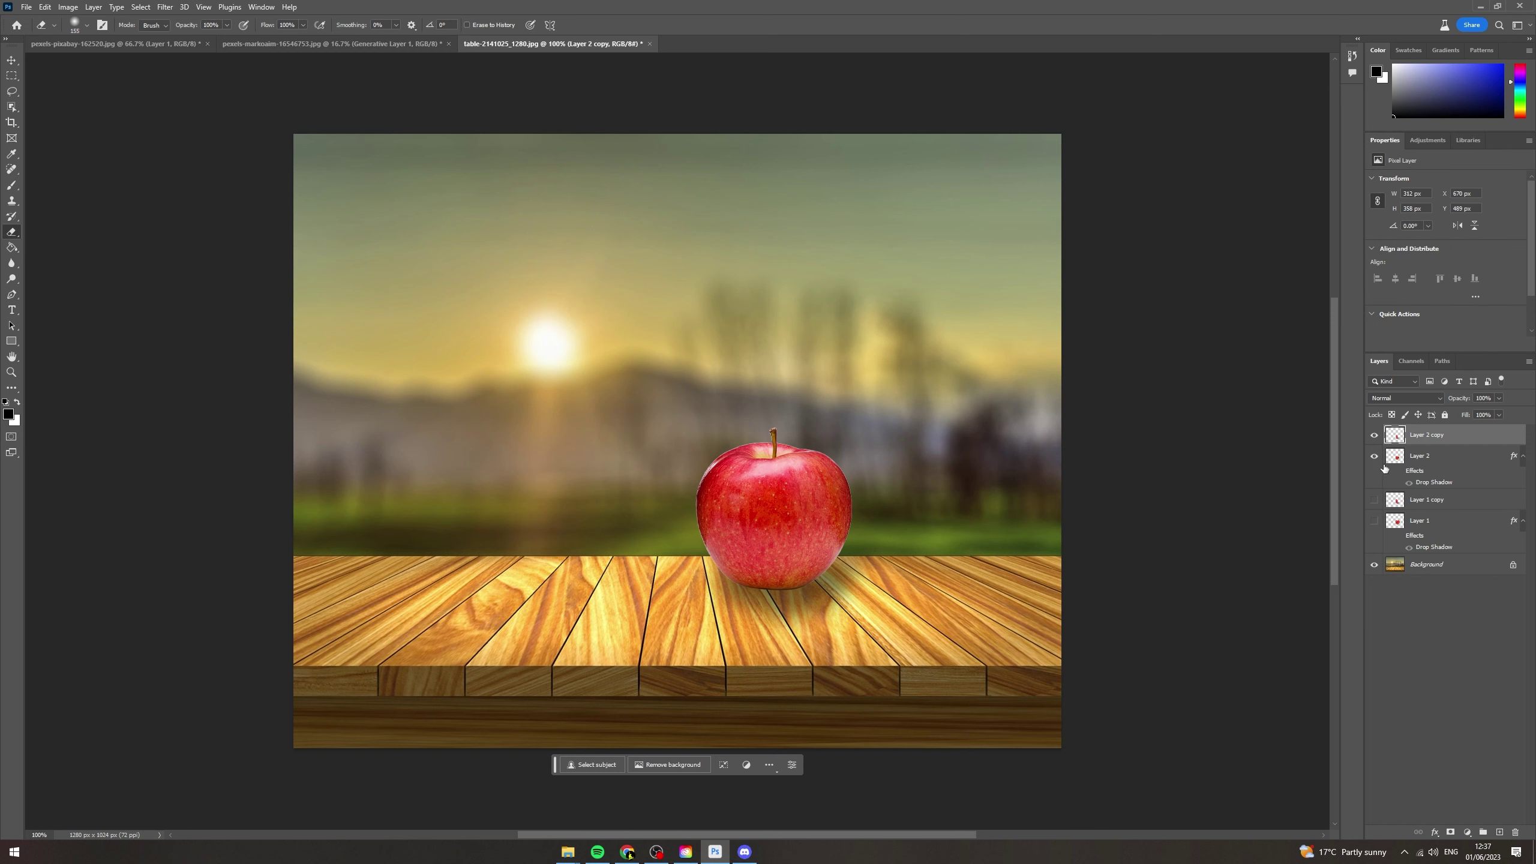
pyautogui.click(11, 60)
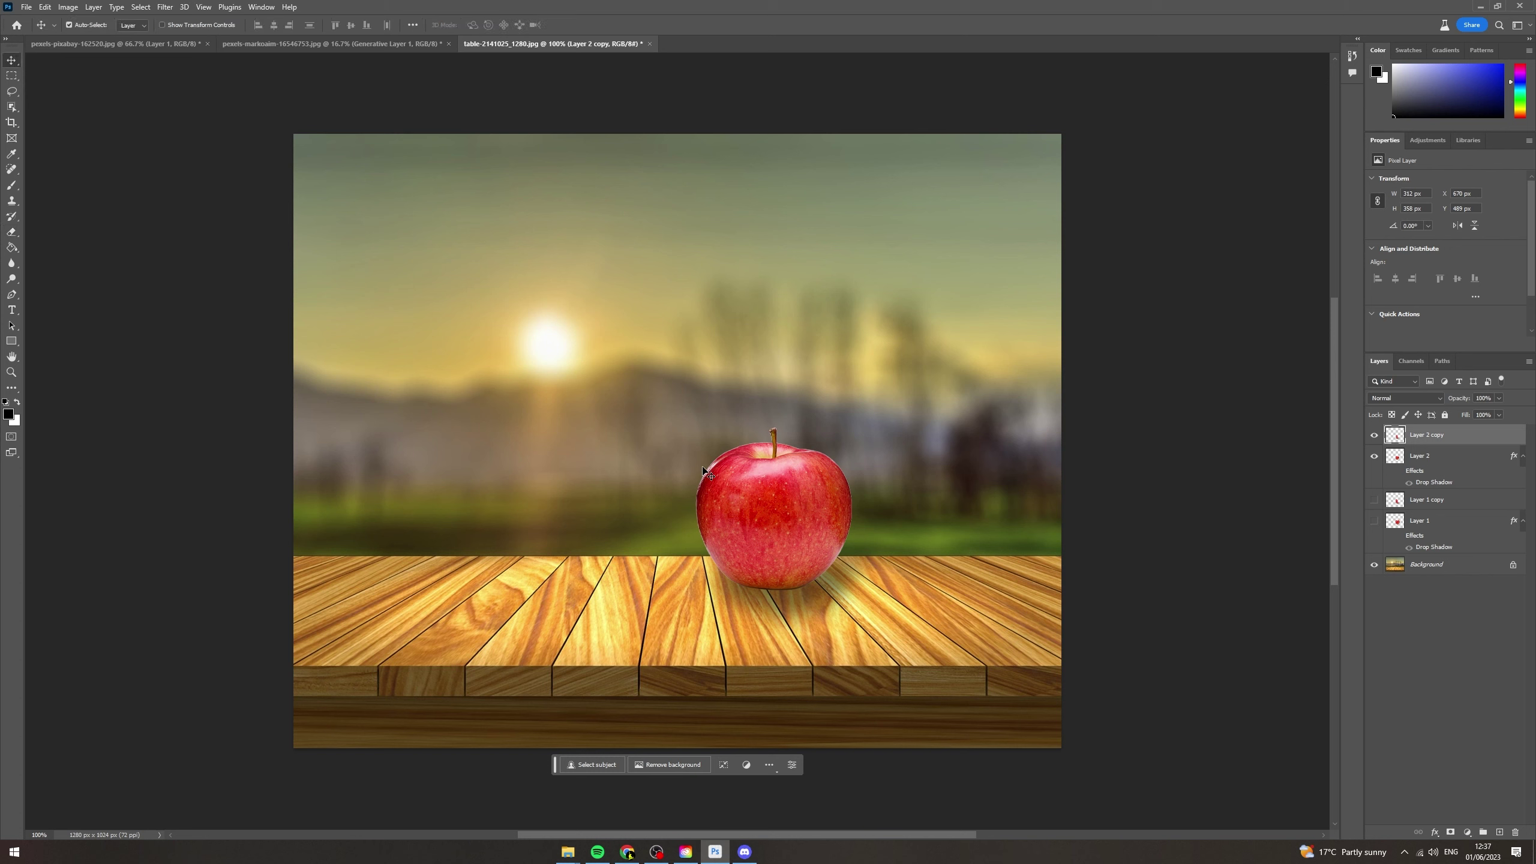
pyautogui.click(1456, 460)
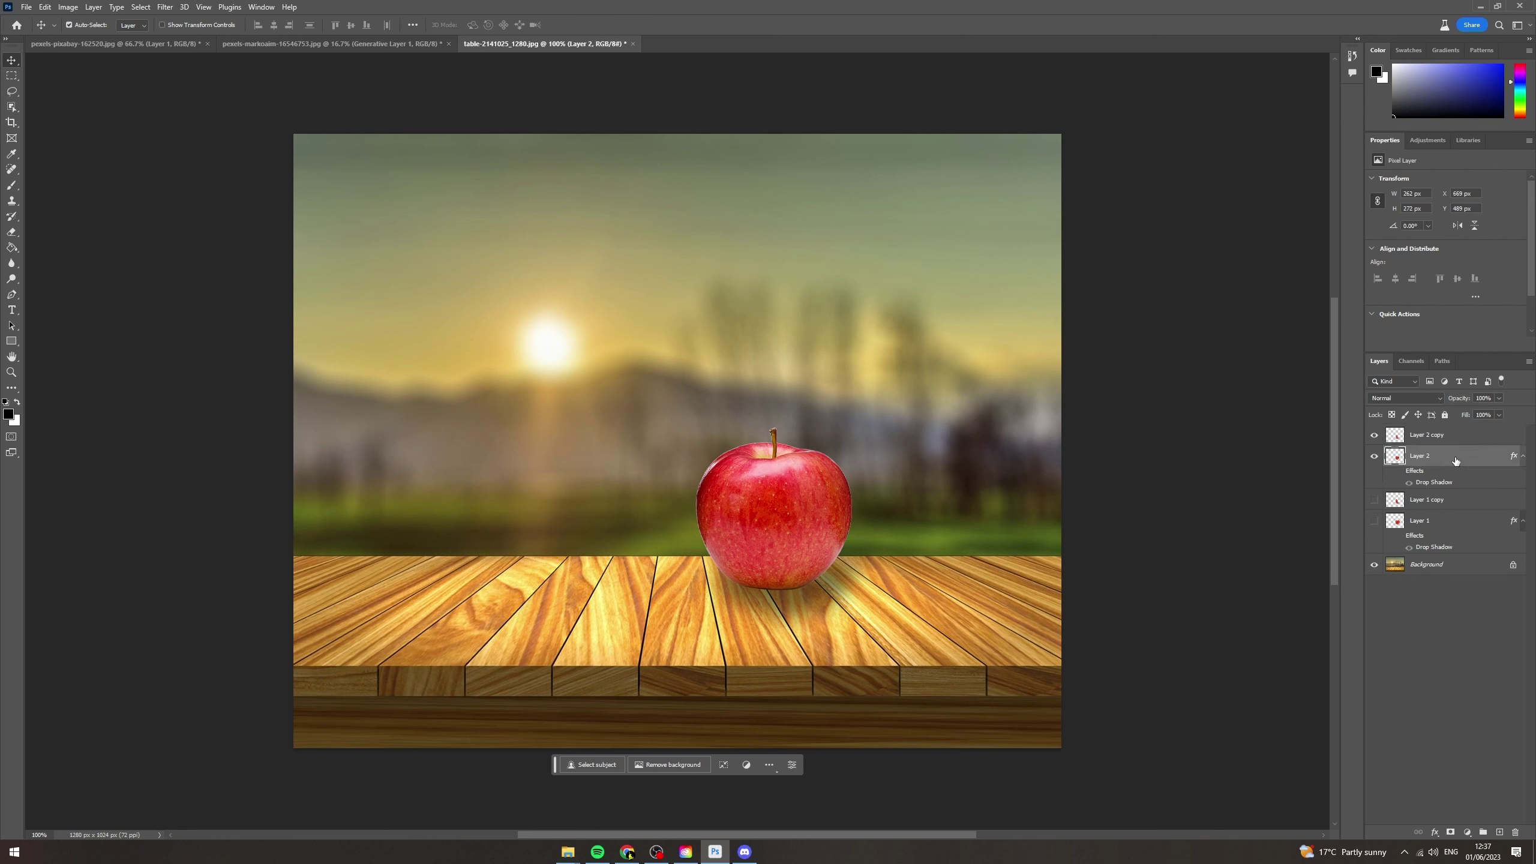
pyautogui.doubleClick(1456, 461)
pyautogui.moveTo(319, 405); pyautogui.dragTo(322, 433)
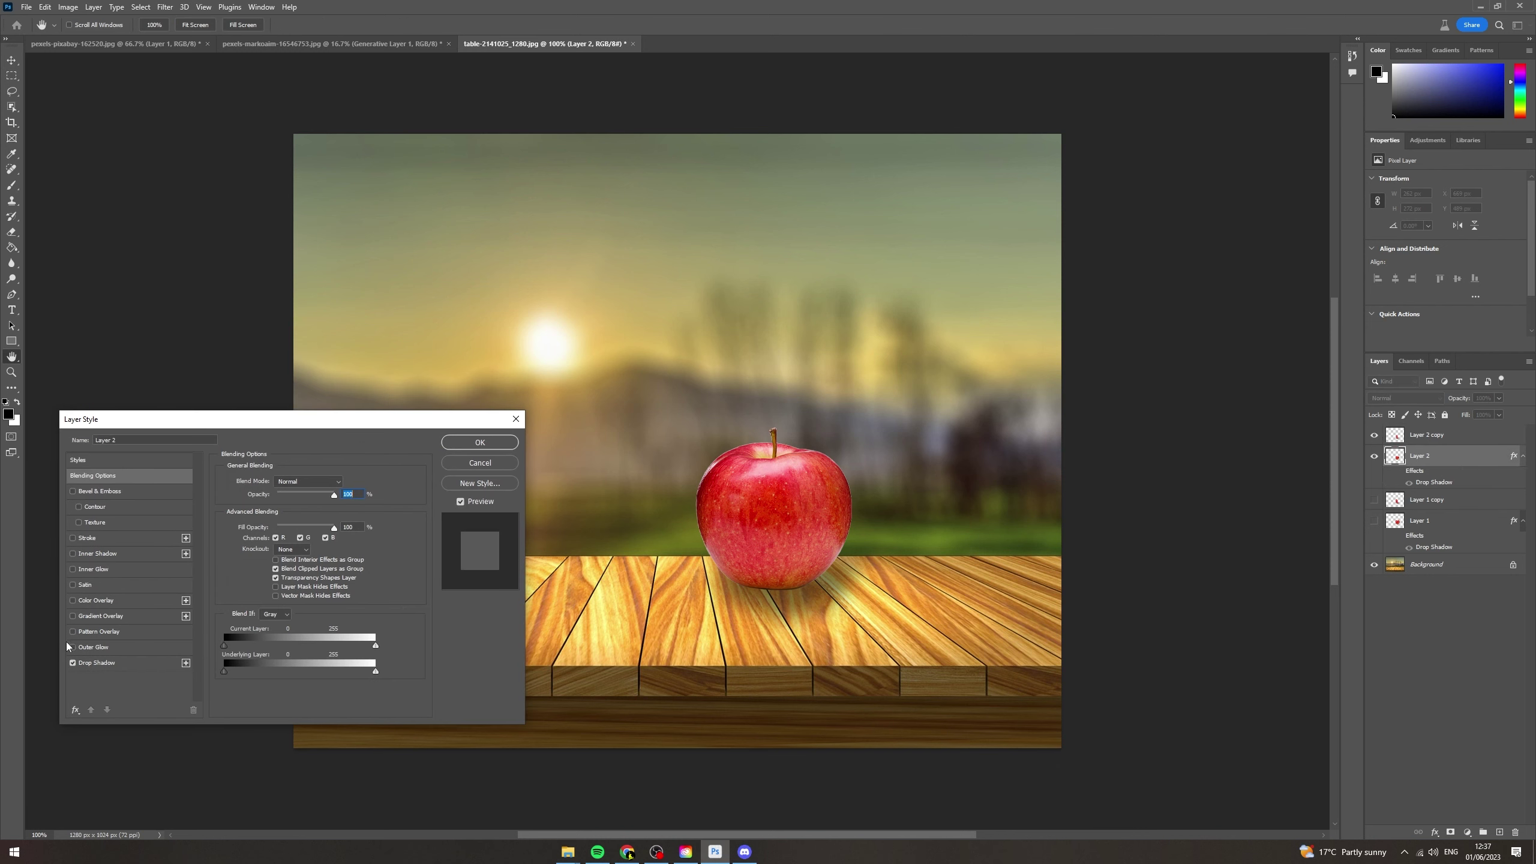
pyautogui.click(72, 648)
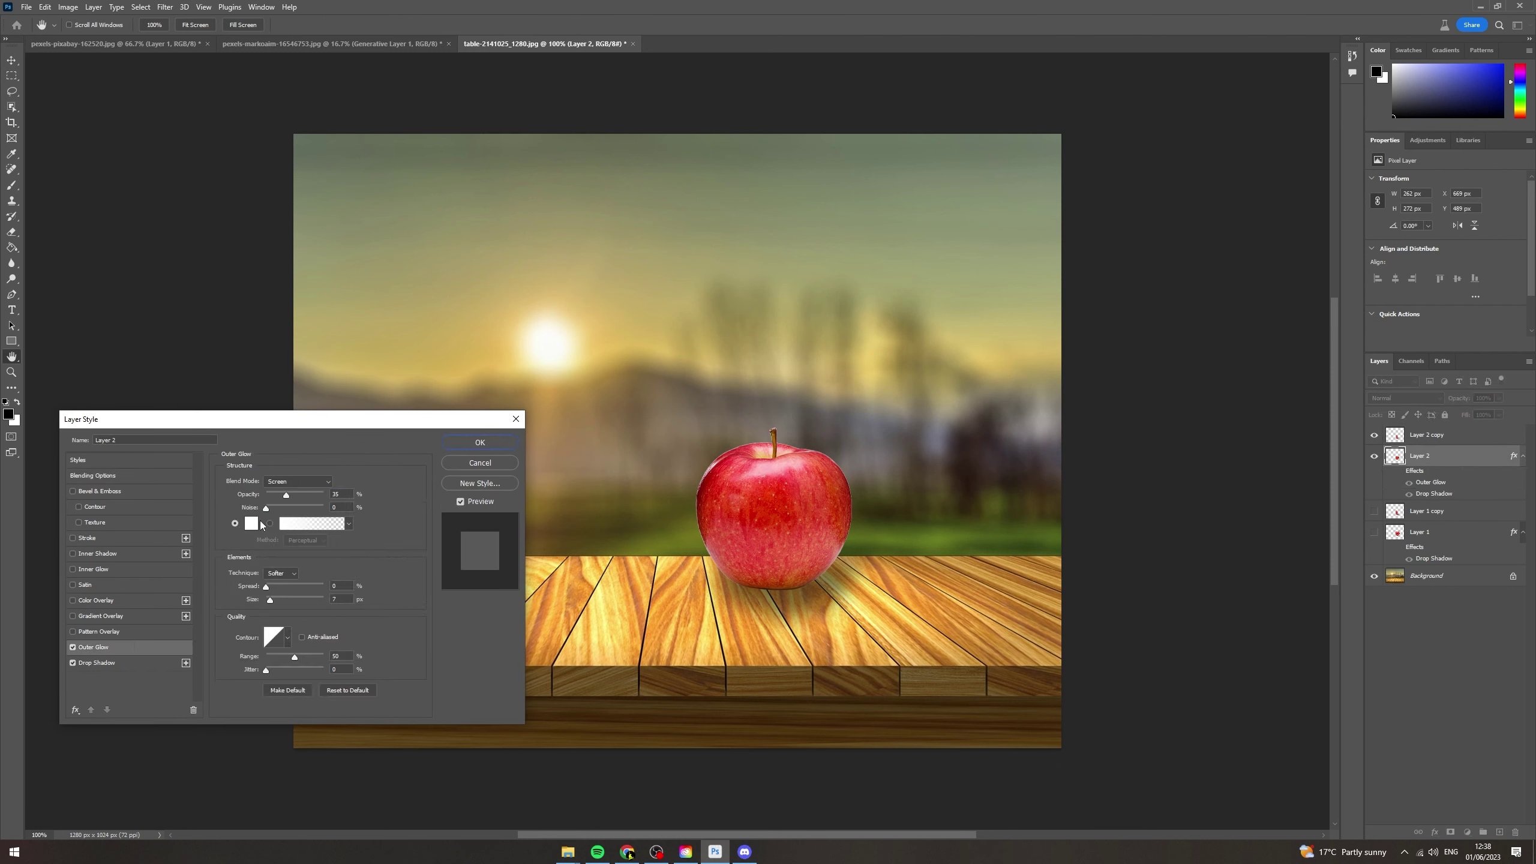
pyautogui.moveTo(287, 495); pyautogui.dragTo(316, 502)
pyautogui.click(521, 422)
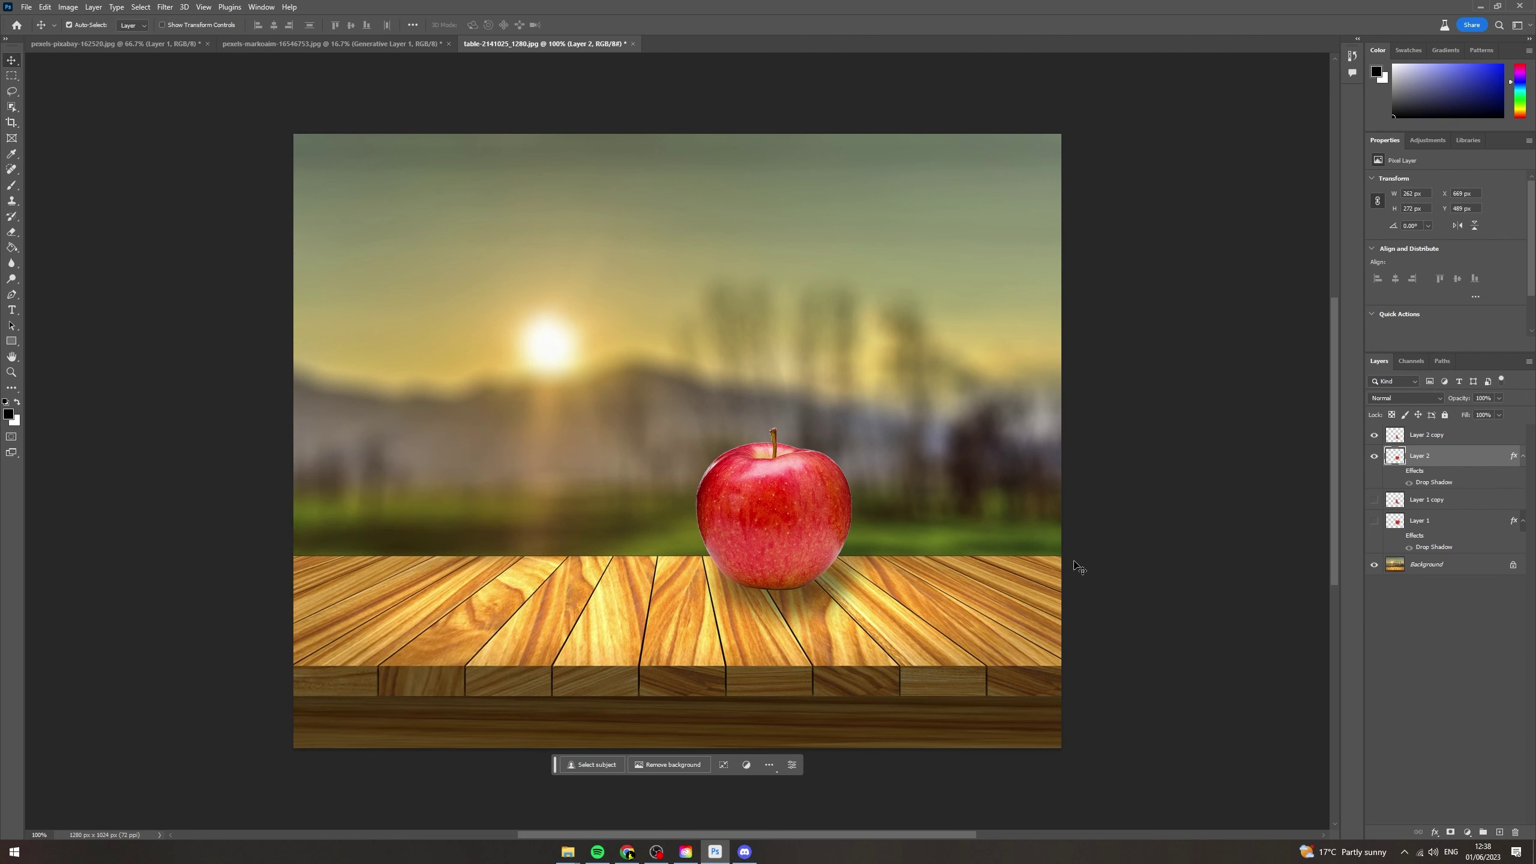